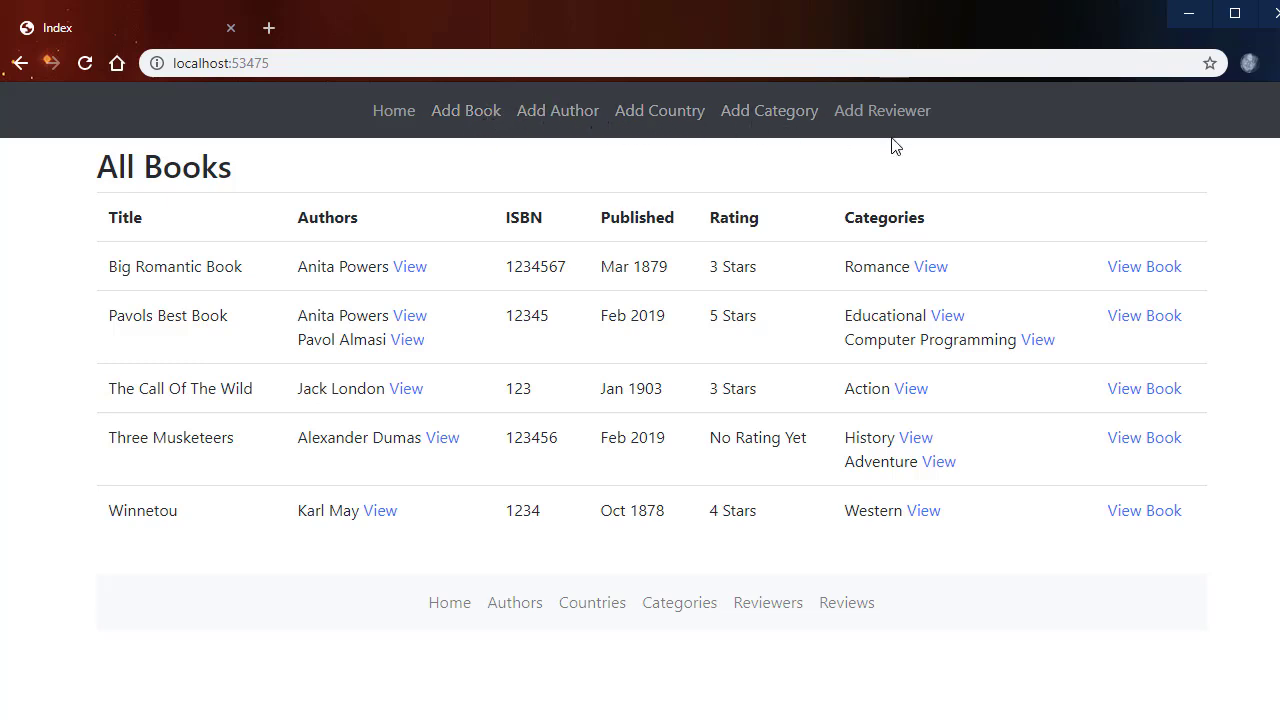
Step: Highlight Pavols Best Book's title, authors and two categories in the books table
{"action": "left_click", "coordinate": [765, 111]}
{"action": "left_click_drag", "start_coordinate": [128, 315], "coordinate": [430, 338]}
{"action": "left_click_drag", "start_coordinate": [846, 315], "coordinate": [1068, 355]}
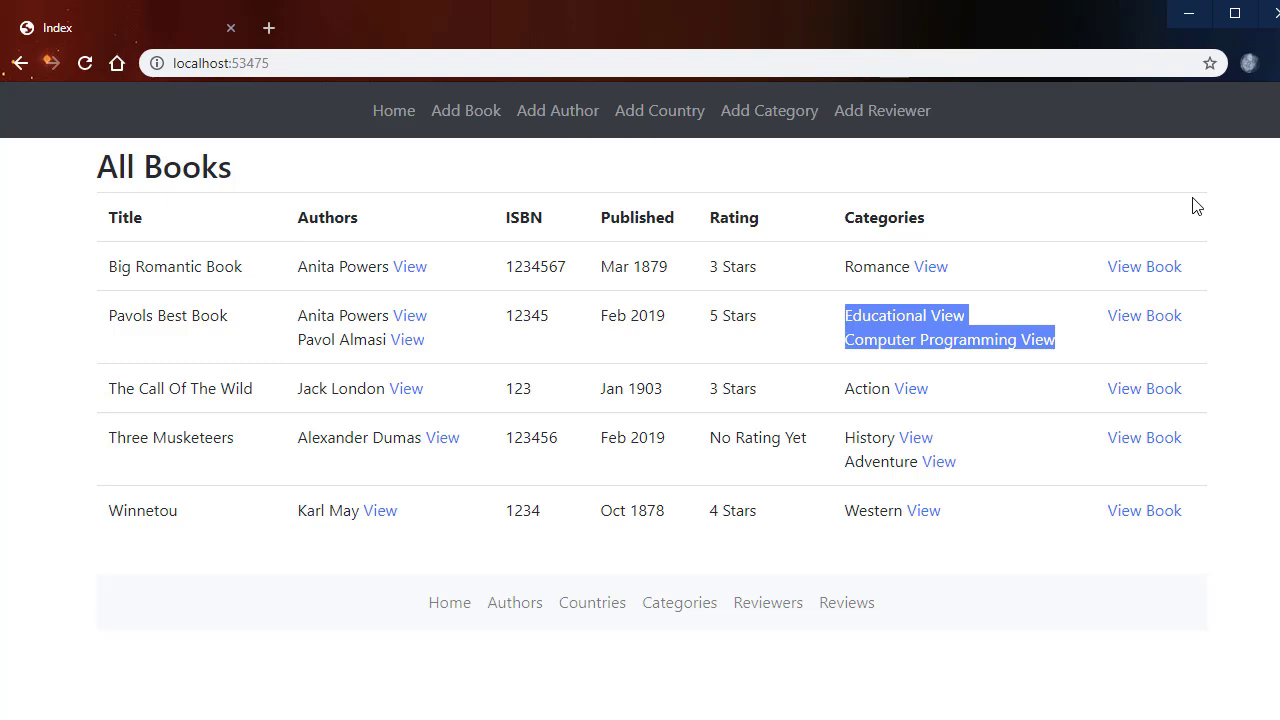
{"action": "left_click", "coordinate": [582, 284]}
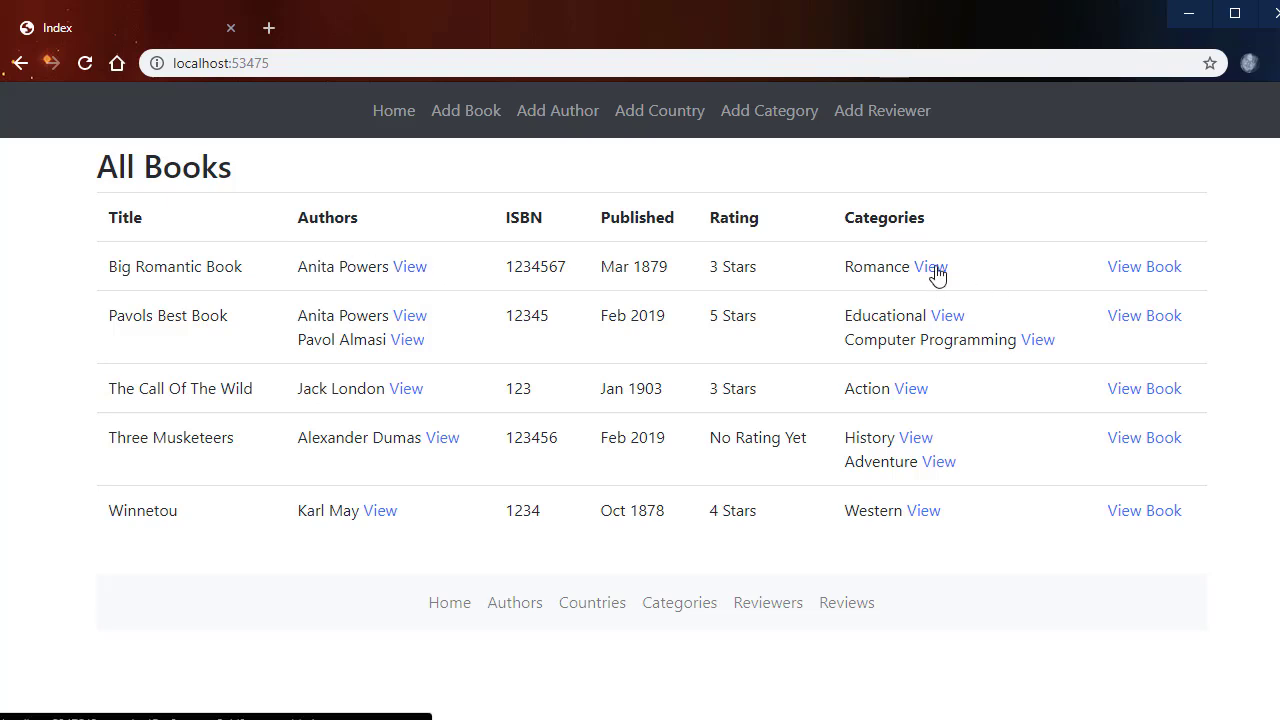
Step: Open Pavols Best Book's details and highlight its title, ISBN, date and first author
{"action": "left_click", "coordinate": [1155, 318]}
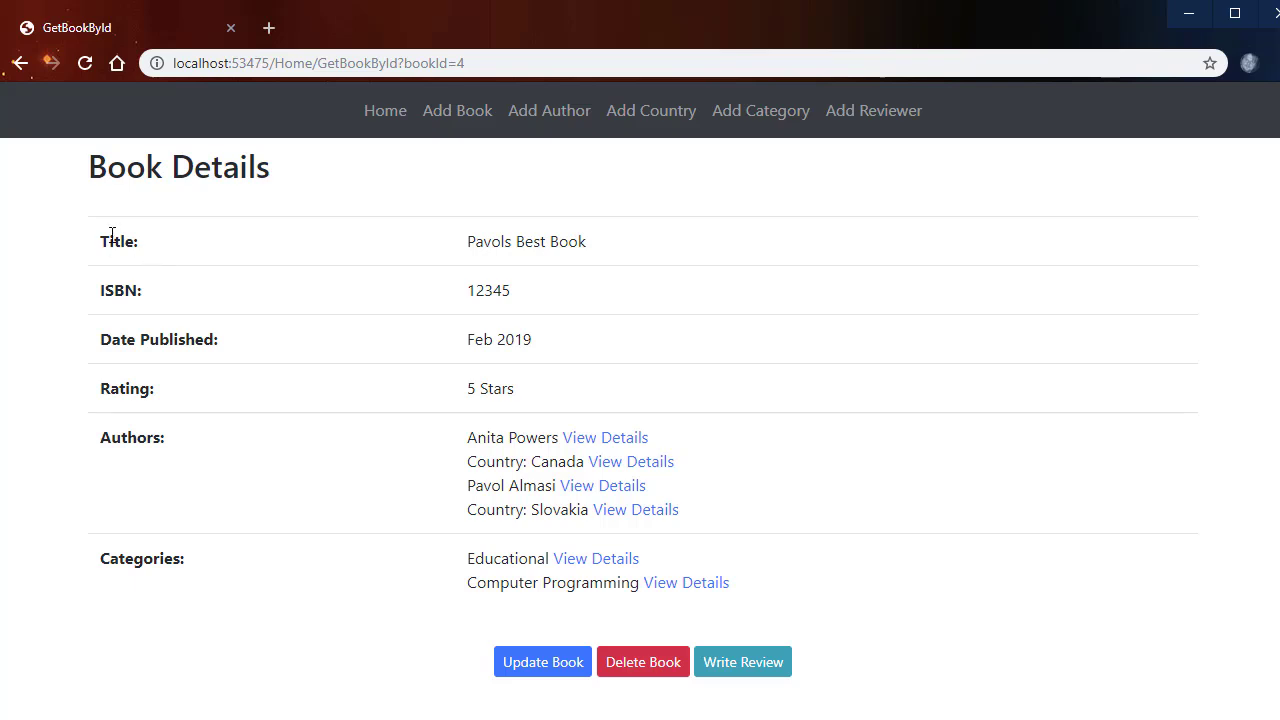
{"action": "left_click_drag", "start_coordinate": [102, 241], "coordinate": [296, 337]}
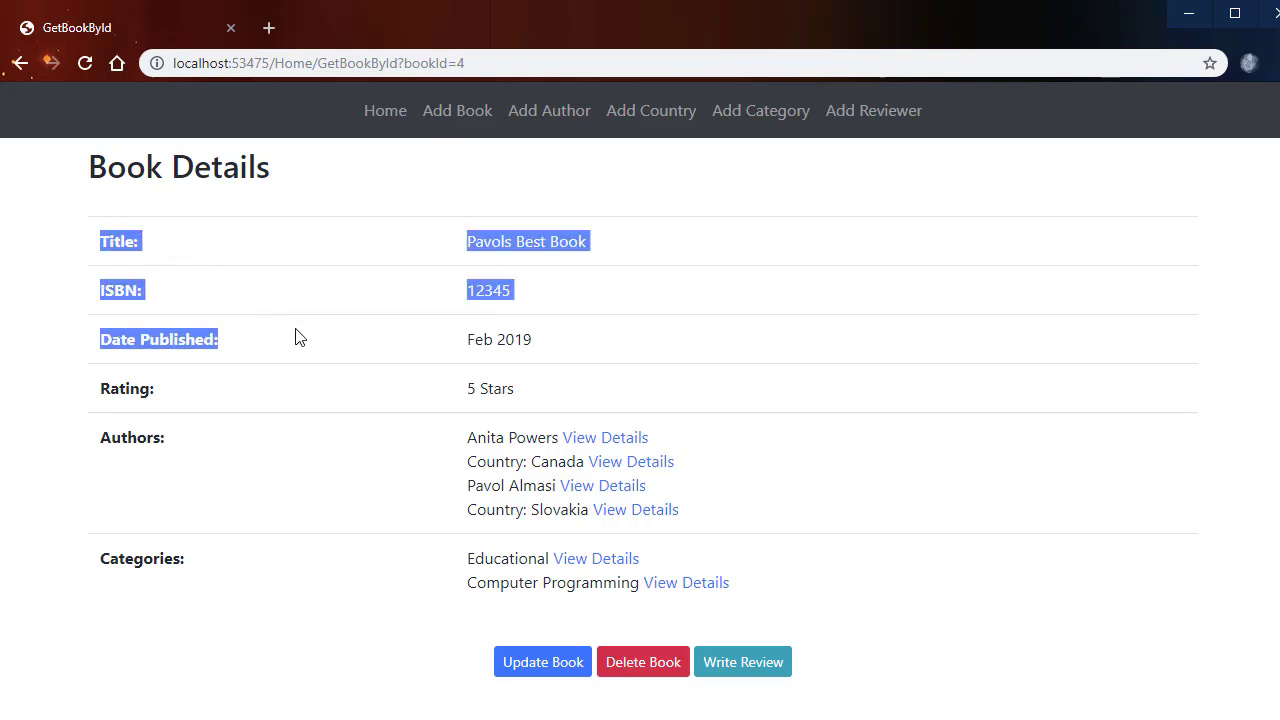
{"action": "left_click", "coordinate": [280, 347]}
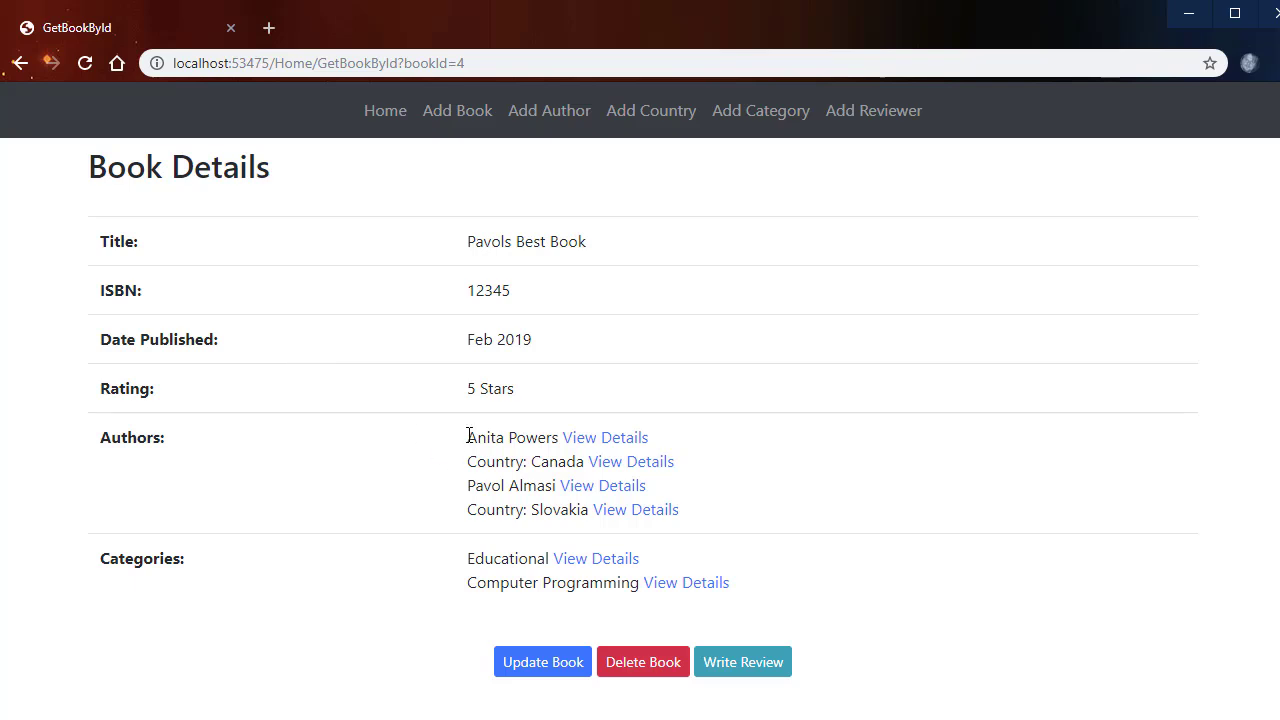
{"action": "left_click_drag", "start_coordinate": [468, 436], "coordinate": [737, 451]}
{"action": "left_click", "coordinate": [572, 456]}
Step: Scroll down to the book's single review and highlight its four lines
{"action": "scroll", "coordinate": [903, 474], "scroll_direction": "down", "scroll_amount": 3}
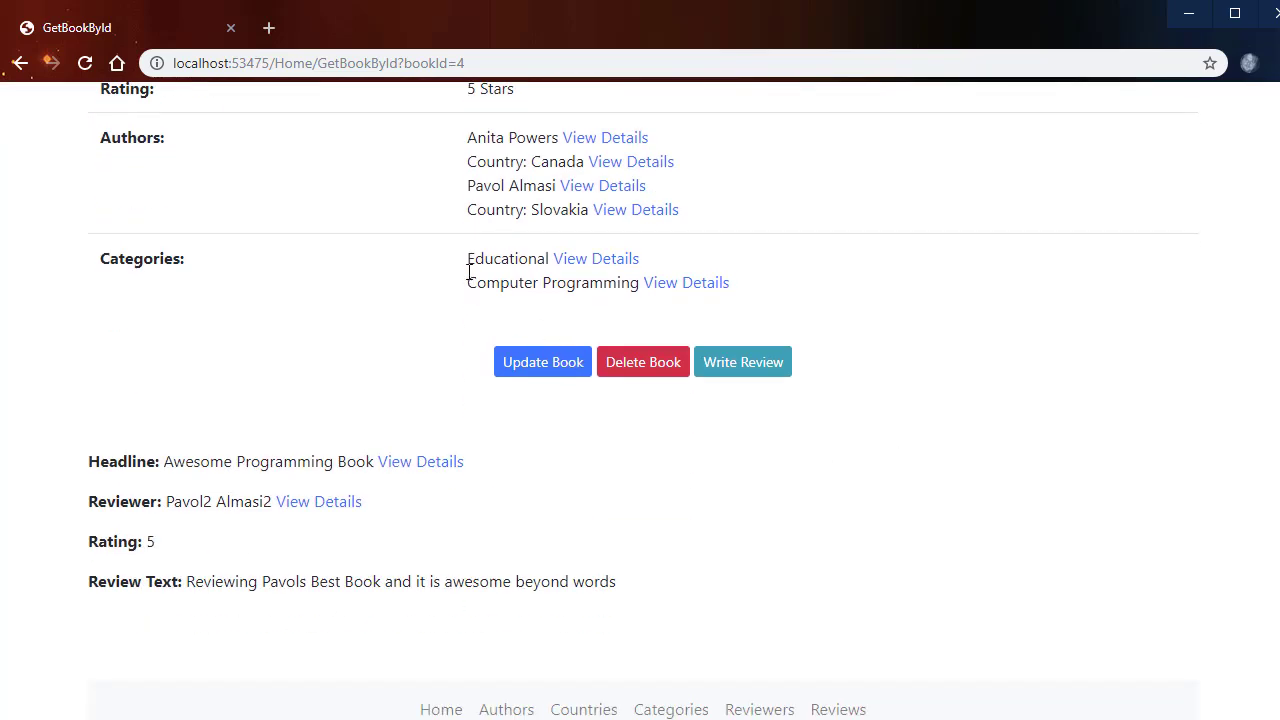
{"action": "scroll", "coordinate": [128, 428], "scroll_direction": "down", "scroll_amount": 1}
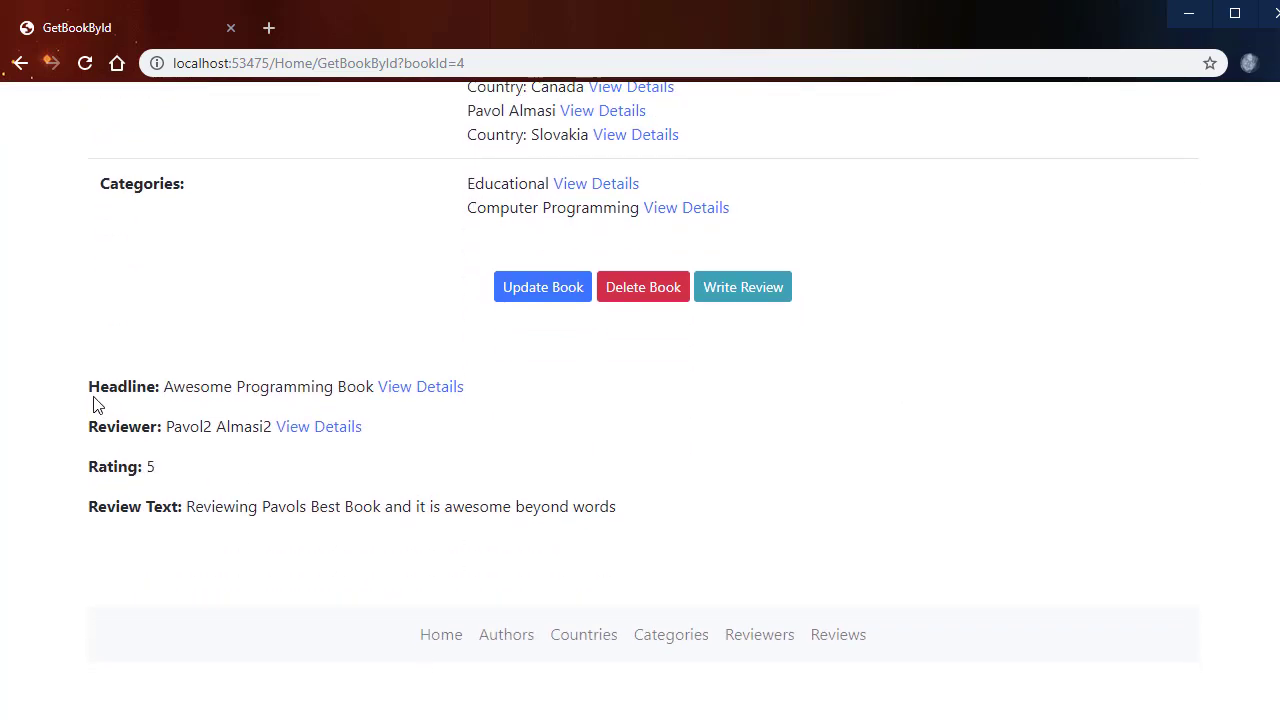
{"action": "left_click_drag", "start_coordinate": [90, 386], "coordinate": [712, 534]}
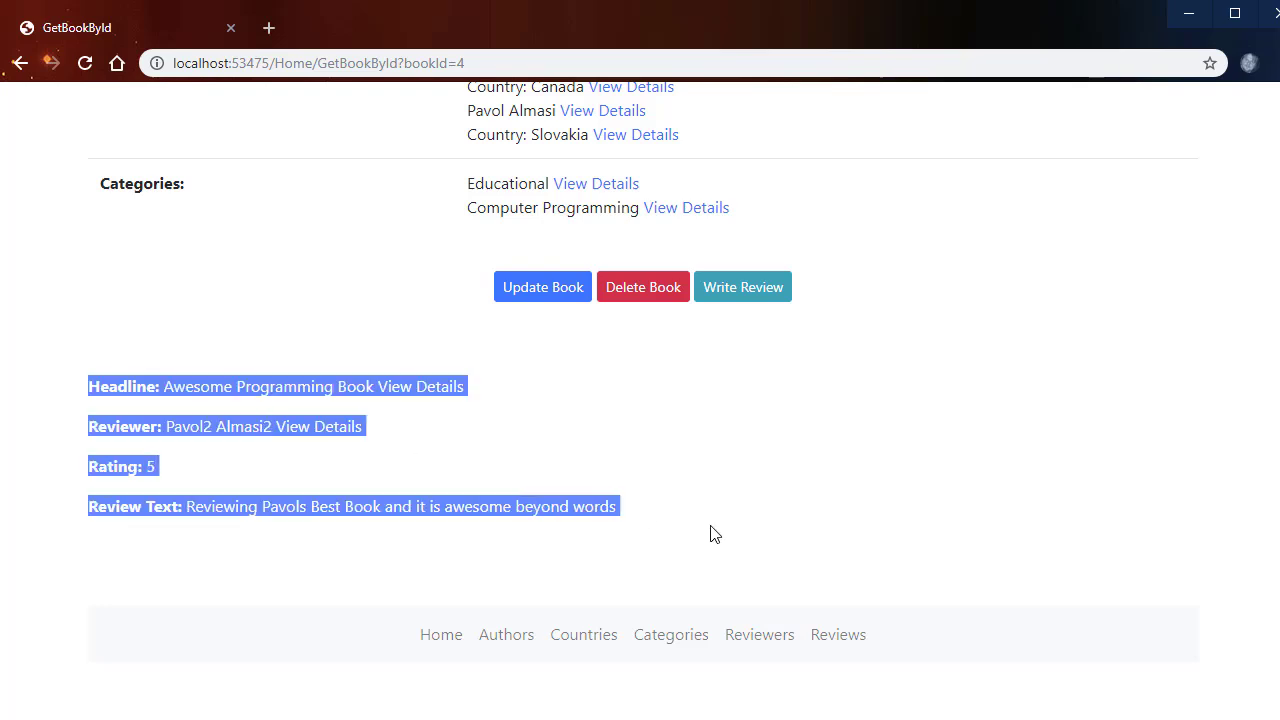
{"action": "left_click", "coordinate": [707, 510]}
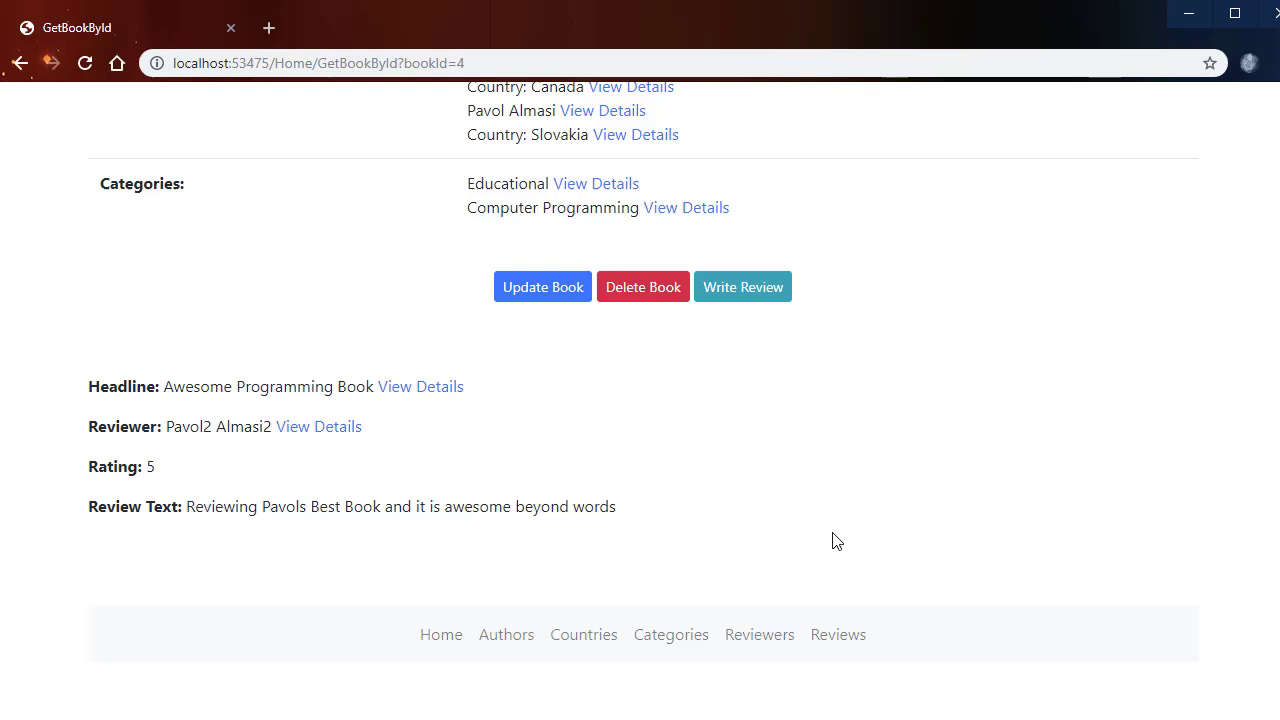
{"action": "scroll", "coordinate": [835, 540], "scroll_direction": "up", "scroll_amount": 2}
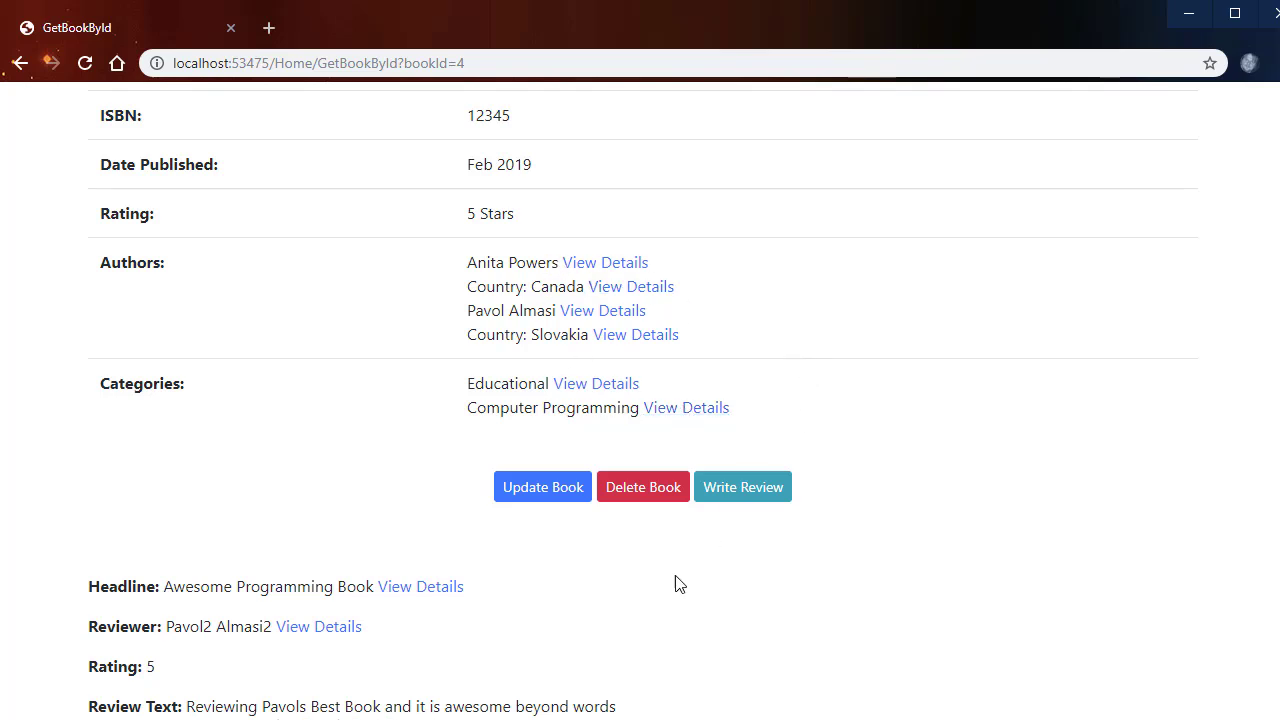
Step: Open the reviewer's details page, then the full review showing its headline and rating 5
{"action": "left_click", "coordinate": [334, 630]}
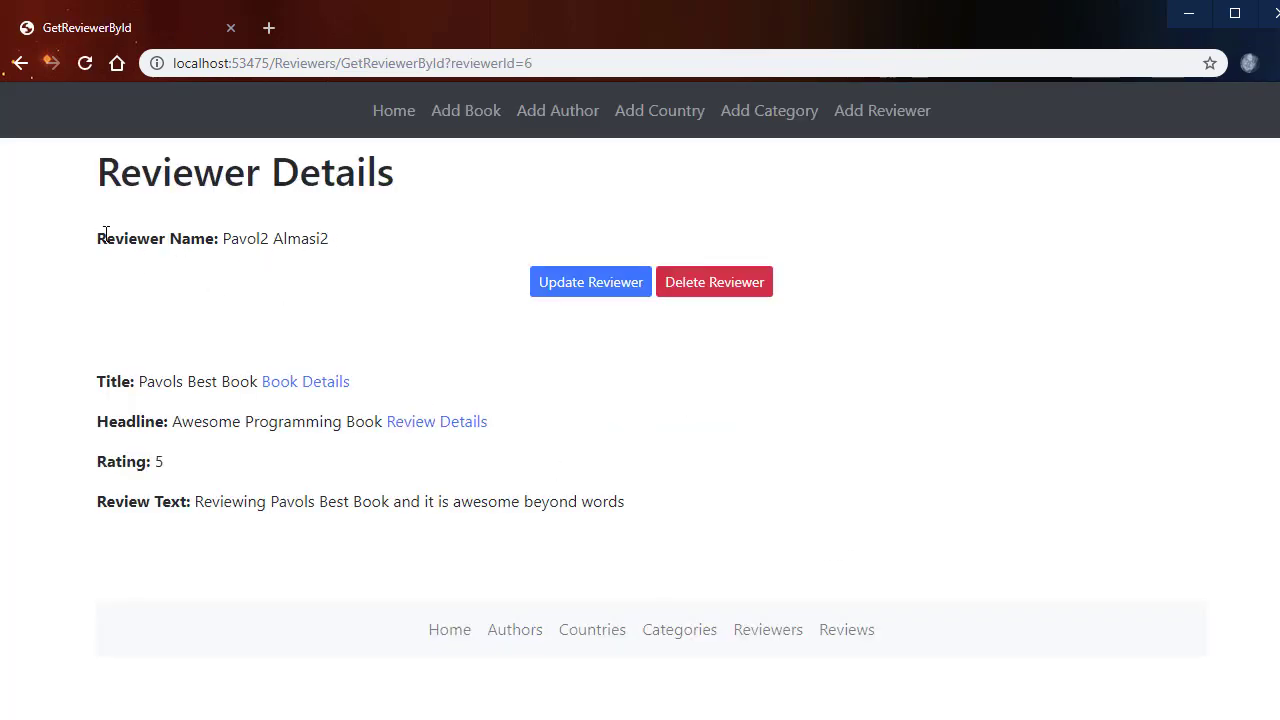
{"action": "left_click_drag", "start_coordinate": [99, 237], "coordinate": [329, 257]}
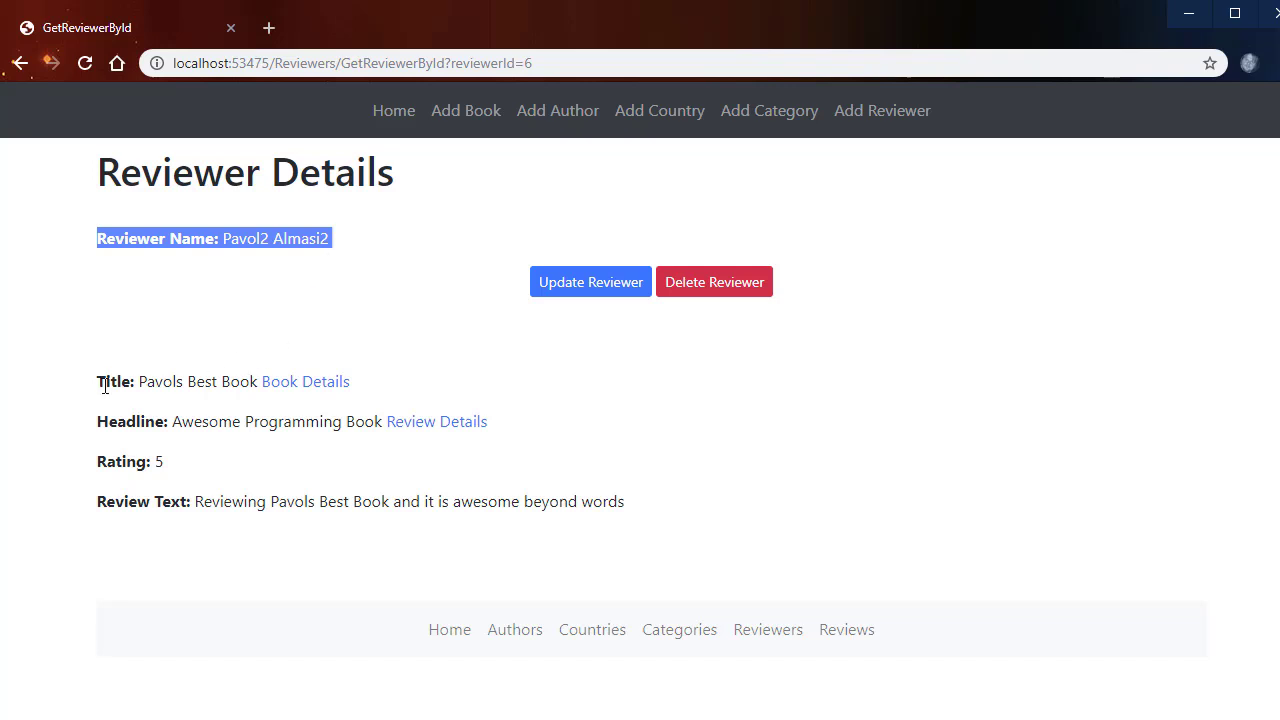
{"action": "left_click_drag", "start_coordinate": [104, 386], "coordinate": [678, 507]}
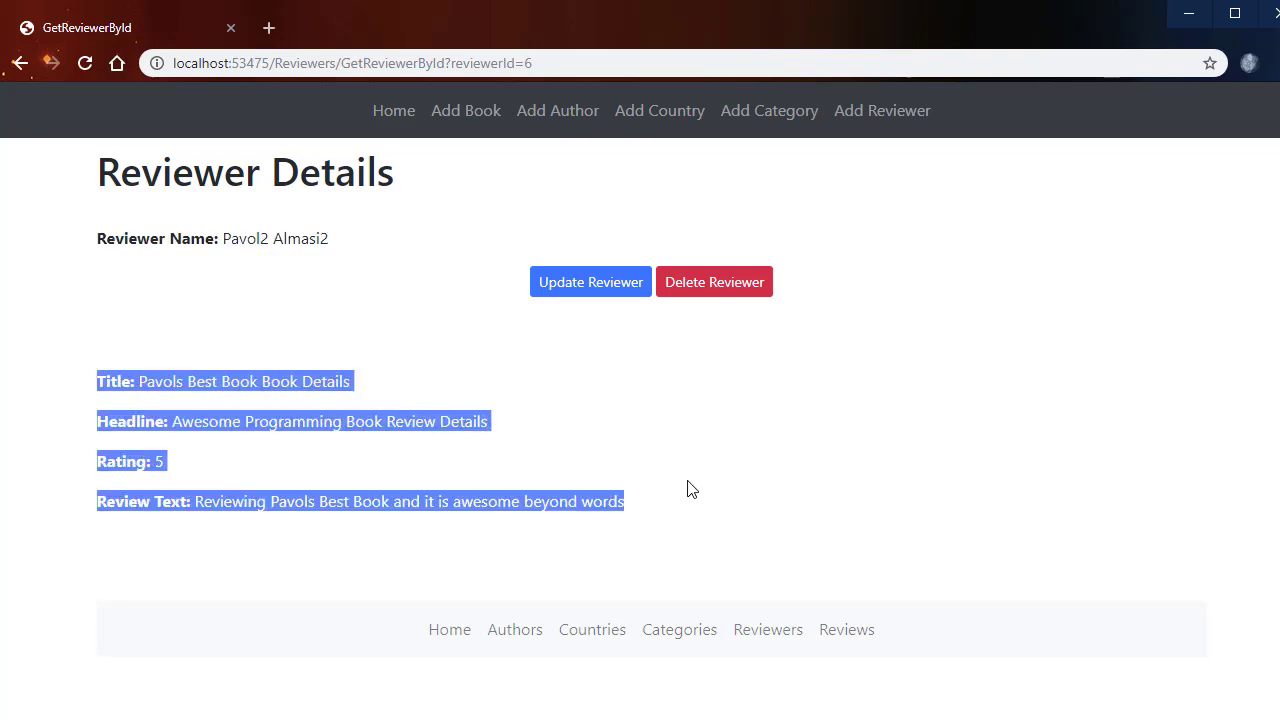
{"action": "left_click", "coordinate": [614, 500]}
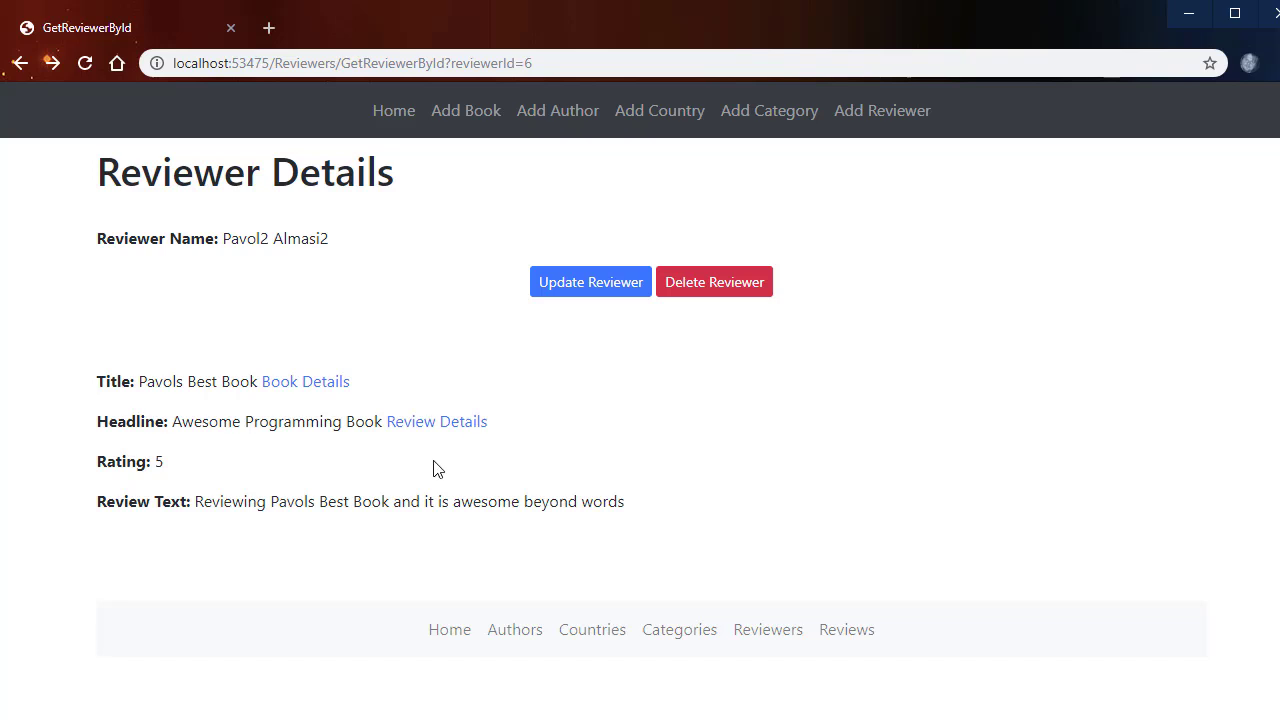
{"action": "left_click", "coordinate": [434, 422]}
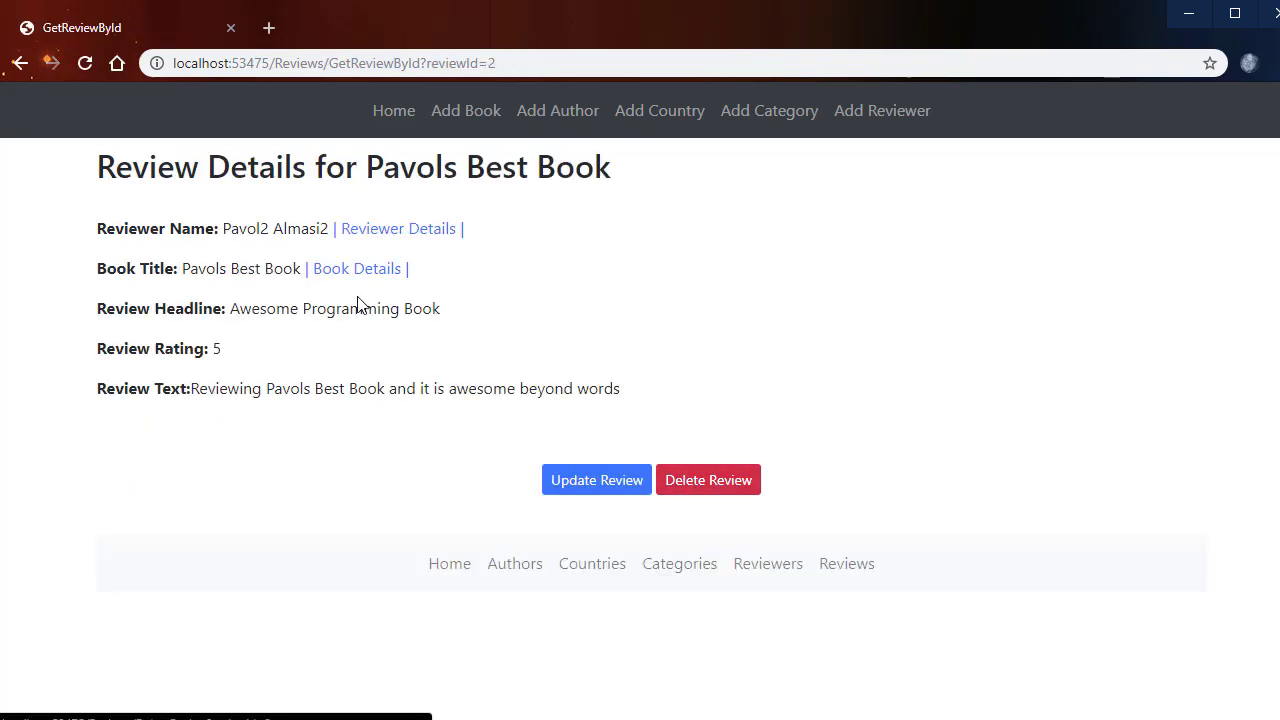
Step: Visit the Computer Programming category page and return to Pavols Best Book's details
{"action": "left_click", "coordinate": [350, 270]}
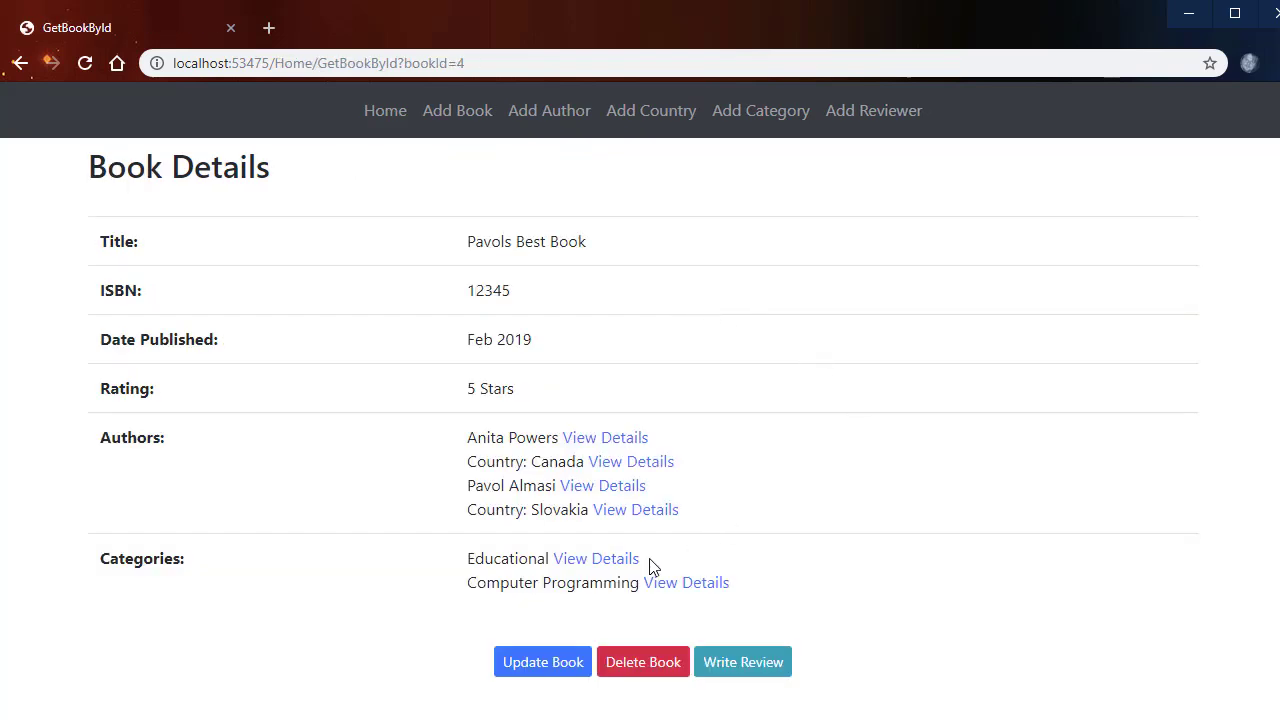
{"action": "left_click", "coordinate": [680, 590]}
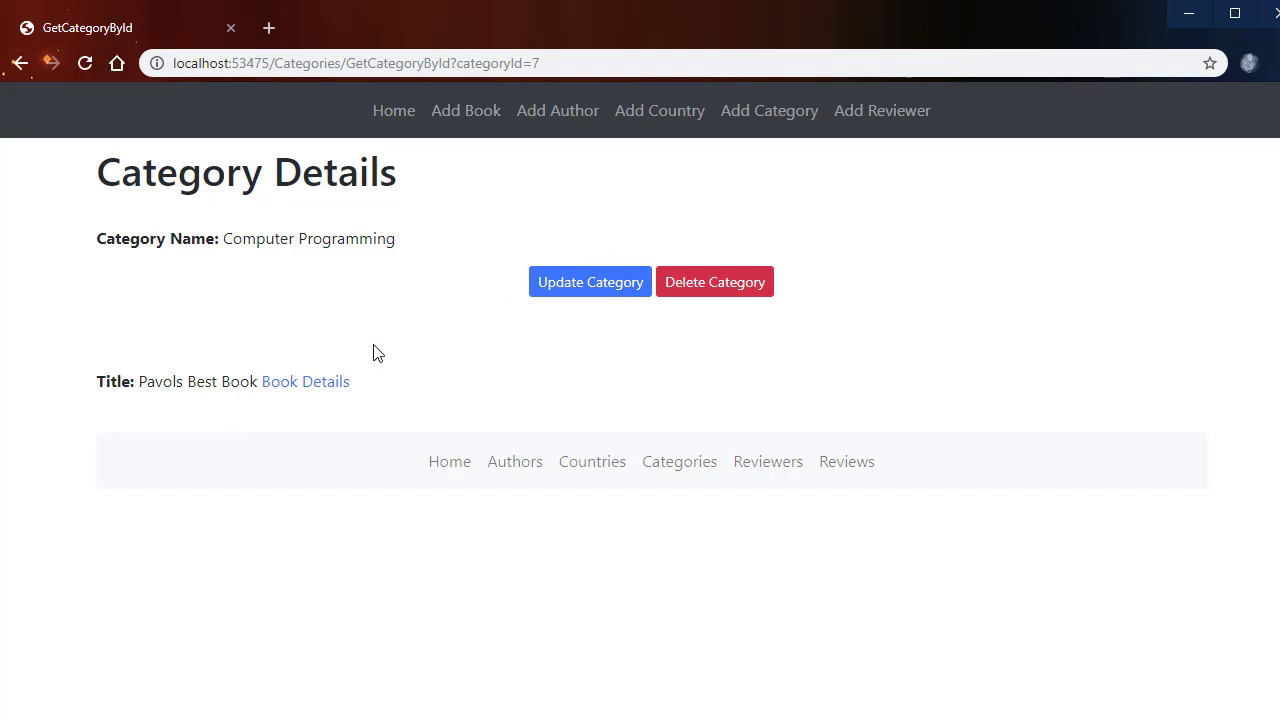
{"action": "left_click", "coordinate": [307, 382]}
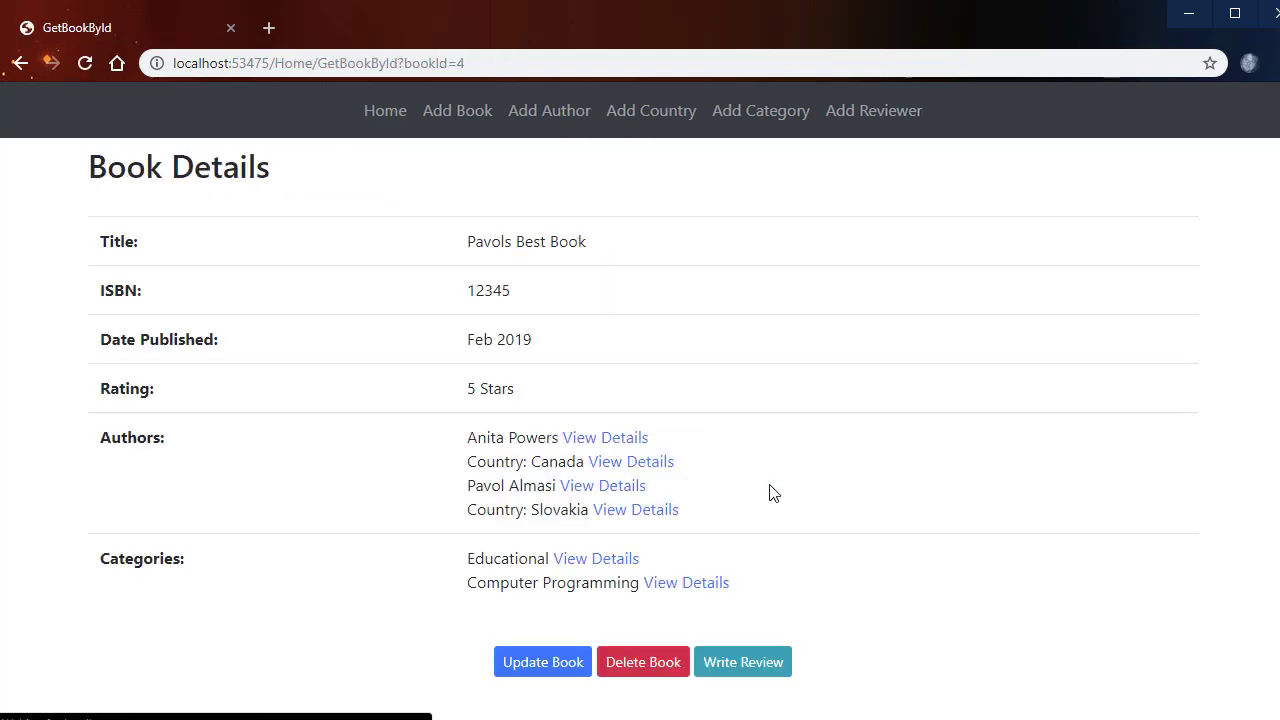
{"action": "scroll", "coordinate": [811, 489], "scroll_direction": "down", "scroll_amount": 2}
Step: In the update form, add Romance as category and Jack London as author, then save
{"action": "left_click", "coordinate": [541, 470]}
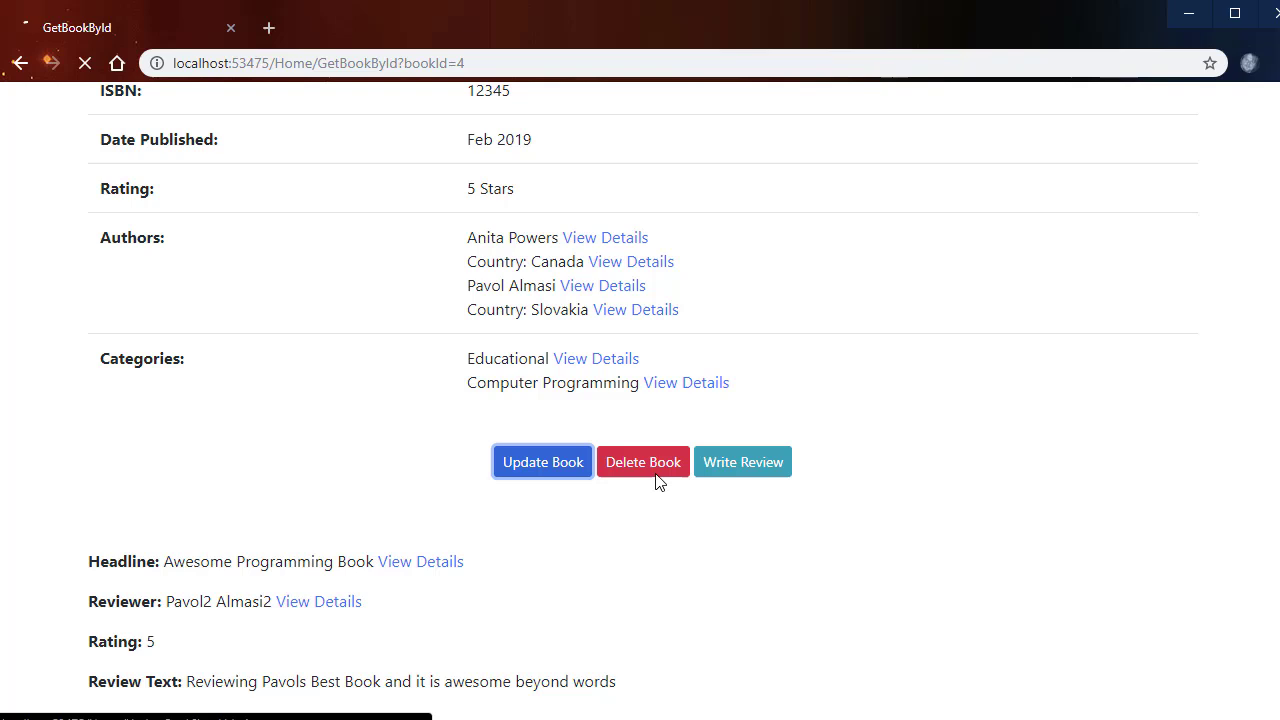
{"action": "scroll", "coordinate": [943, 423], "scroll_direction": "down", "scroll_amount": 1}
{"action": "scroll", "coordinate": [943, 423], "scroll_direction": "up", "scroll_amount": 1}
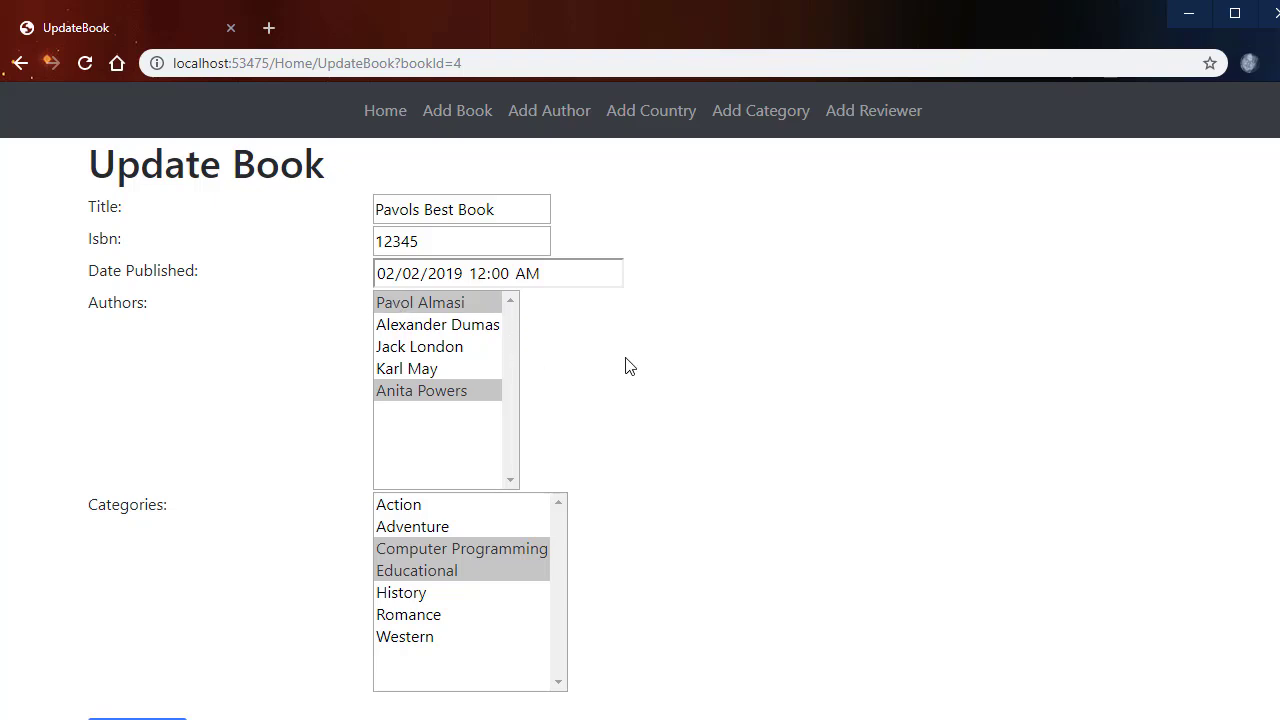
{"action": "scroll", "coordinate": [600, 380], "scroll_direction": "down", "scroll_amount": 1}
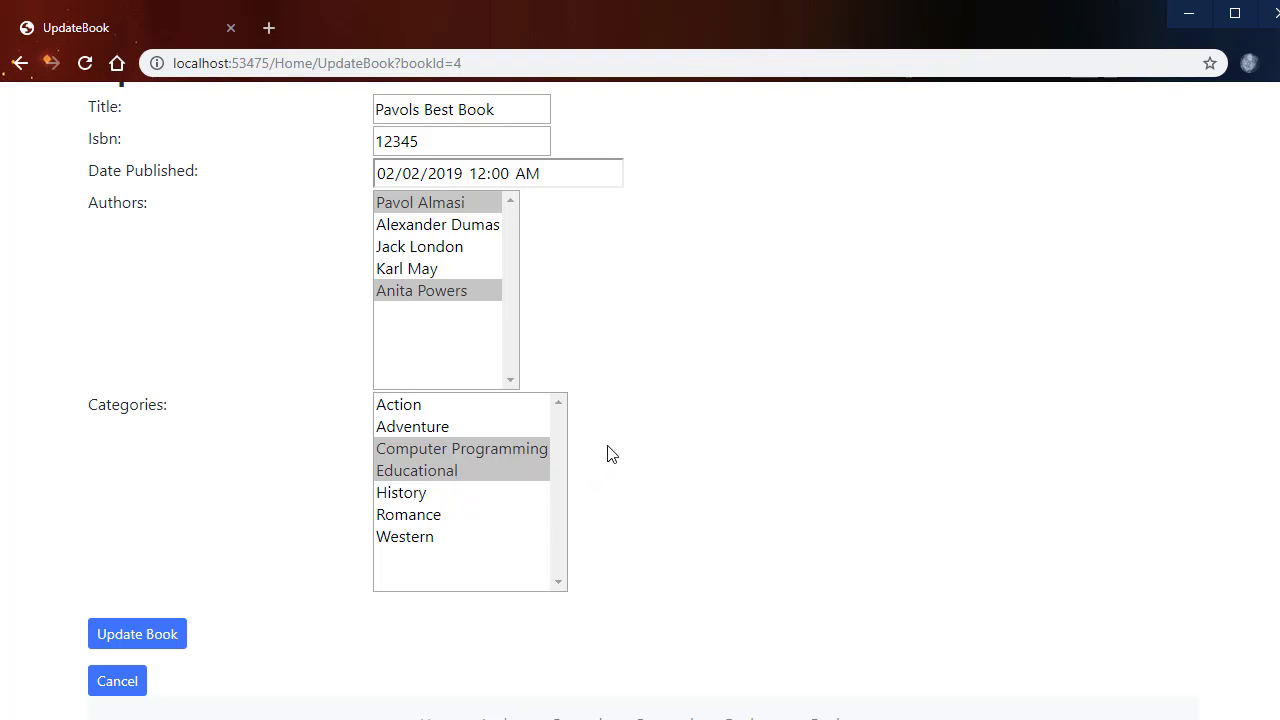
{"action": "left_click", "coordinate": [415, 518], "text": "ctrl"}
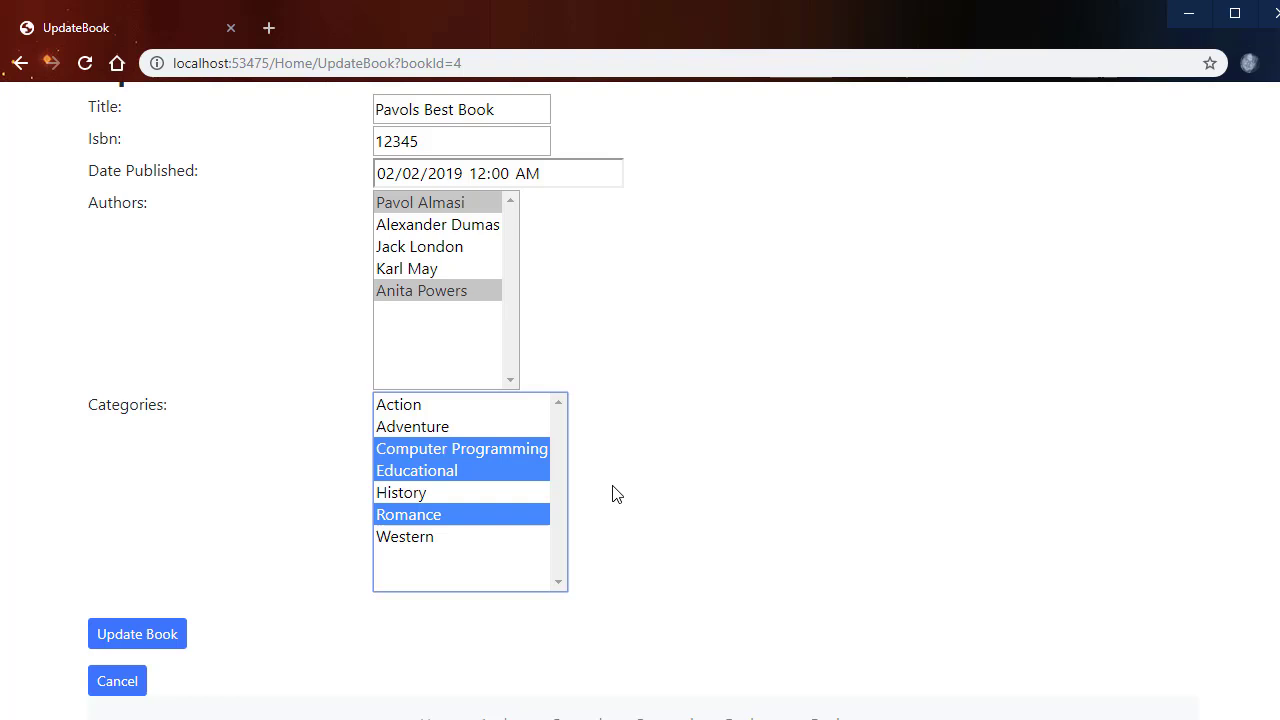
{"action": "left_click", "coordinate": [415, 250], "text": "ctrl"}
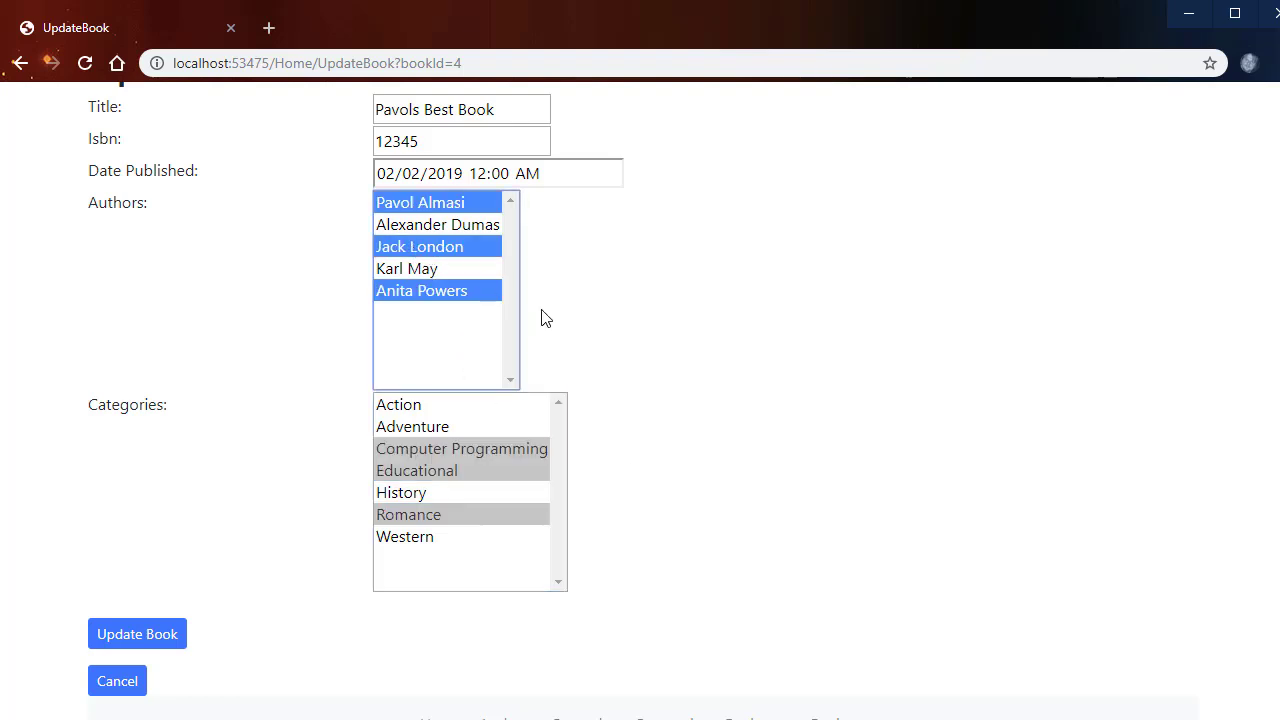
{"action": "left_click", "coordinate": [137, 636]}
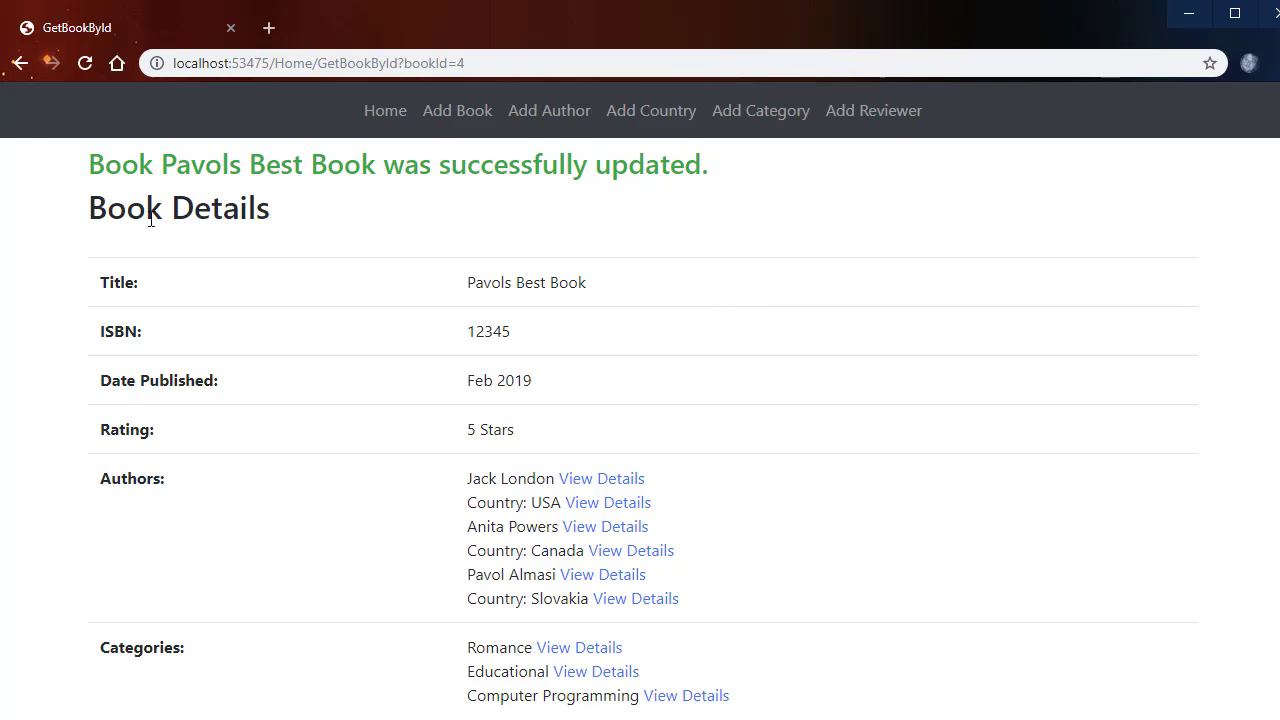
{"action": "scroll", "coordinate": [766, 397], "scroll_direction": "down", "scroll_amount": 1}
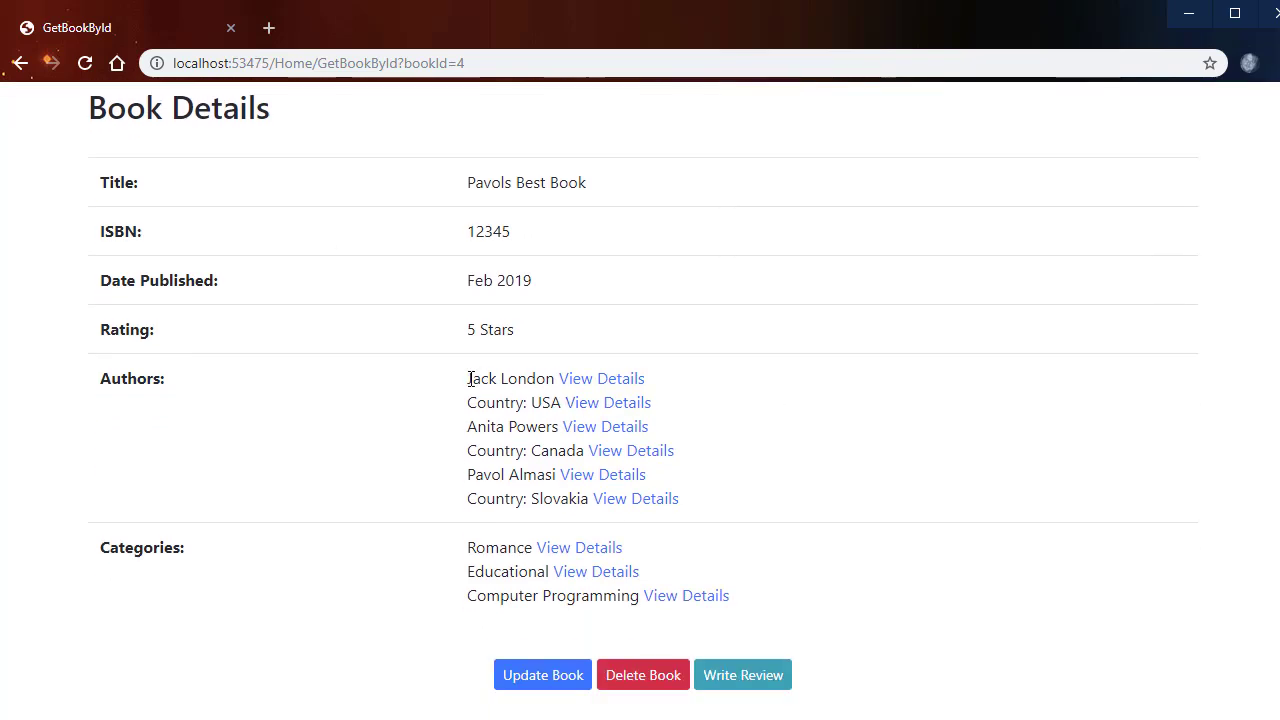
{"action": "left_click_drag", "start_coordinate": [470, 378], "coordinate": [576, 378]}
{"action": "left_click_drag", "start_coordinate": [468, 427], "coordinate": [585, 427]}
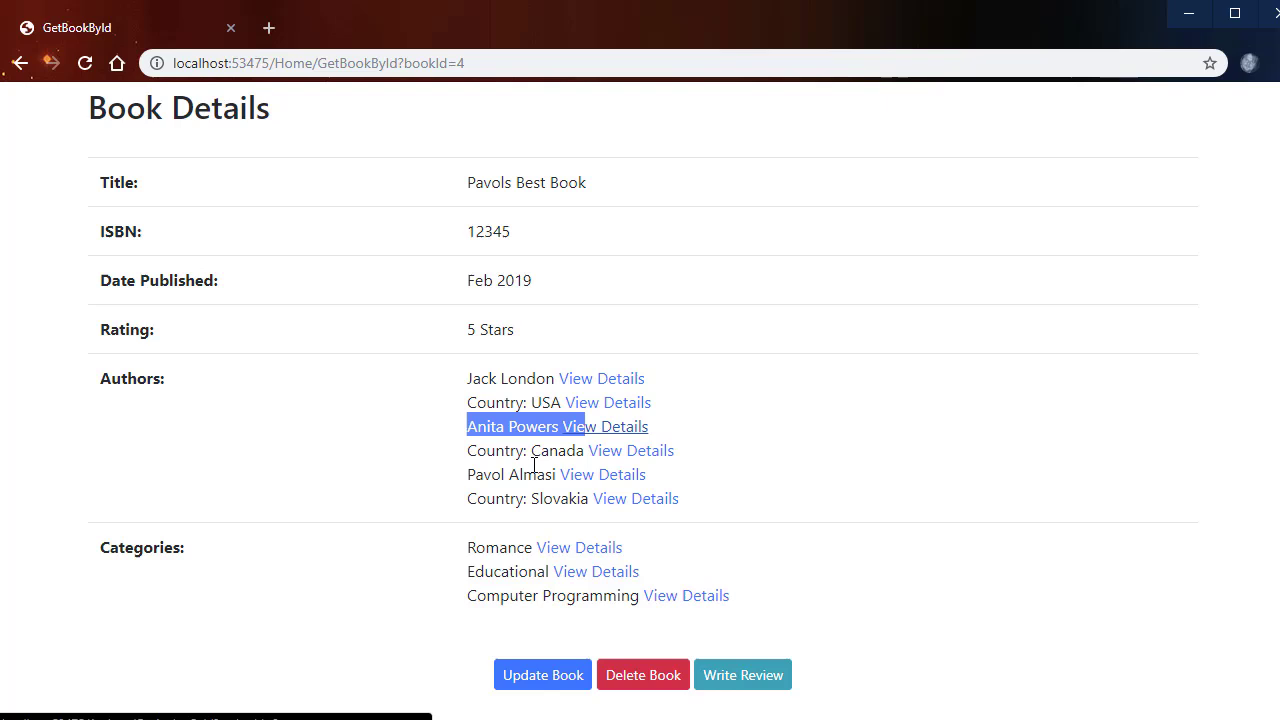
{"action": "left_click_drag", "start_coordinate": [465, 549], "coordinate": [799, 605]}
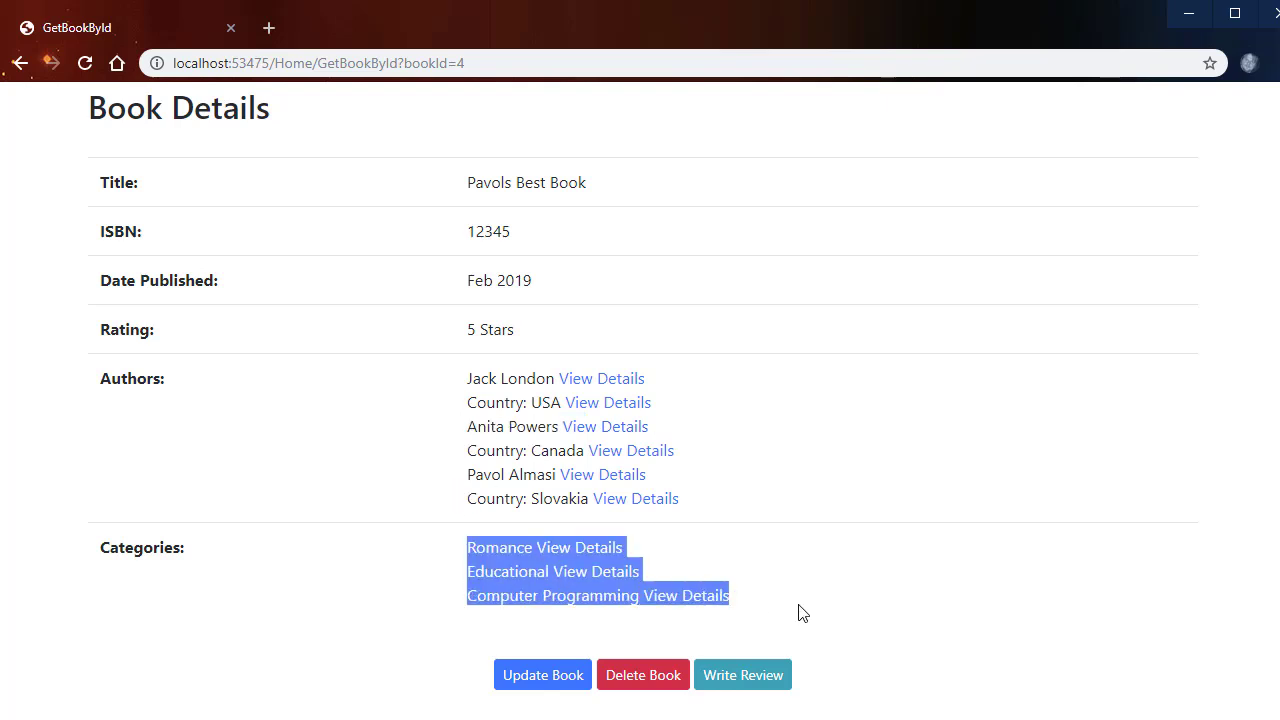
{"action": "left_click", "coordinate": [857, 556]}
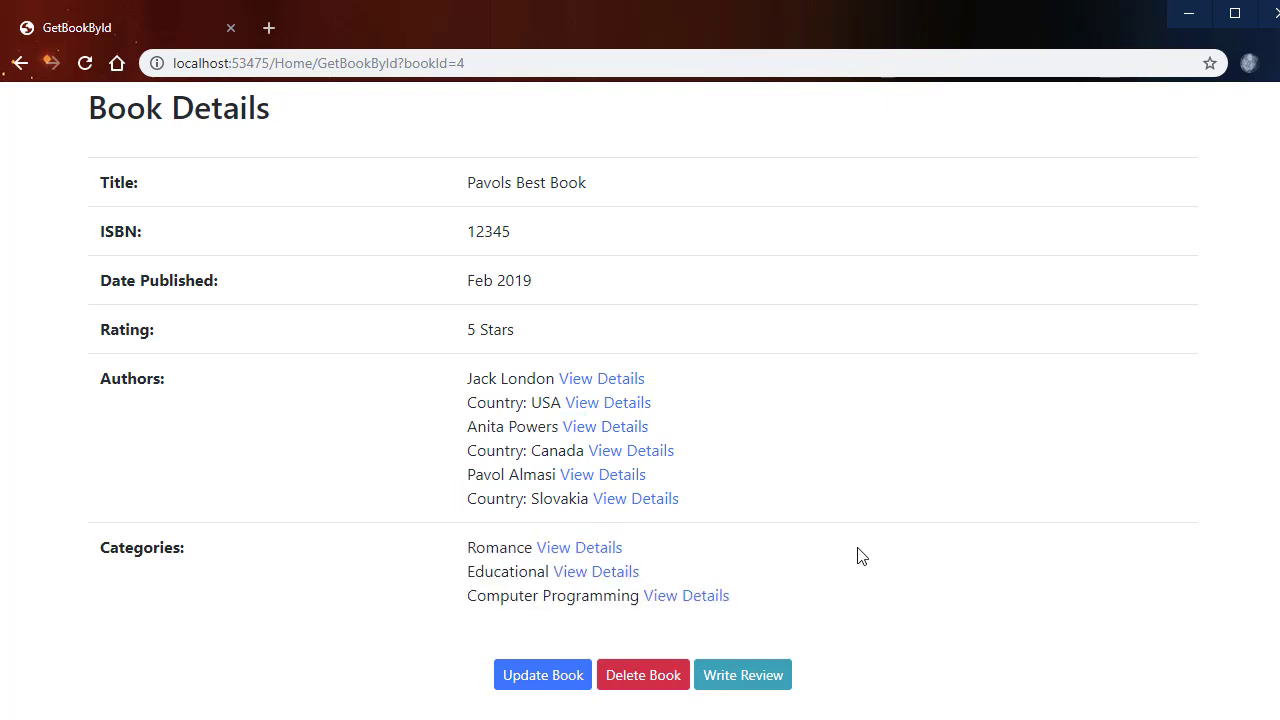
{"action": "scroll", "coordinate": [857, 556], "scroll_direction": "up", "scroll_amount": 1}
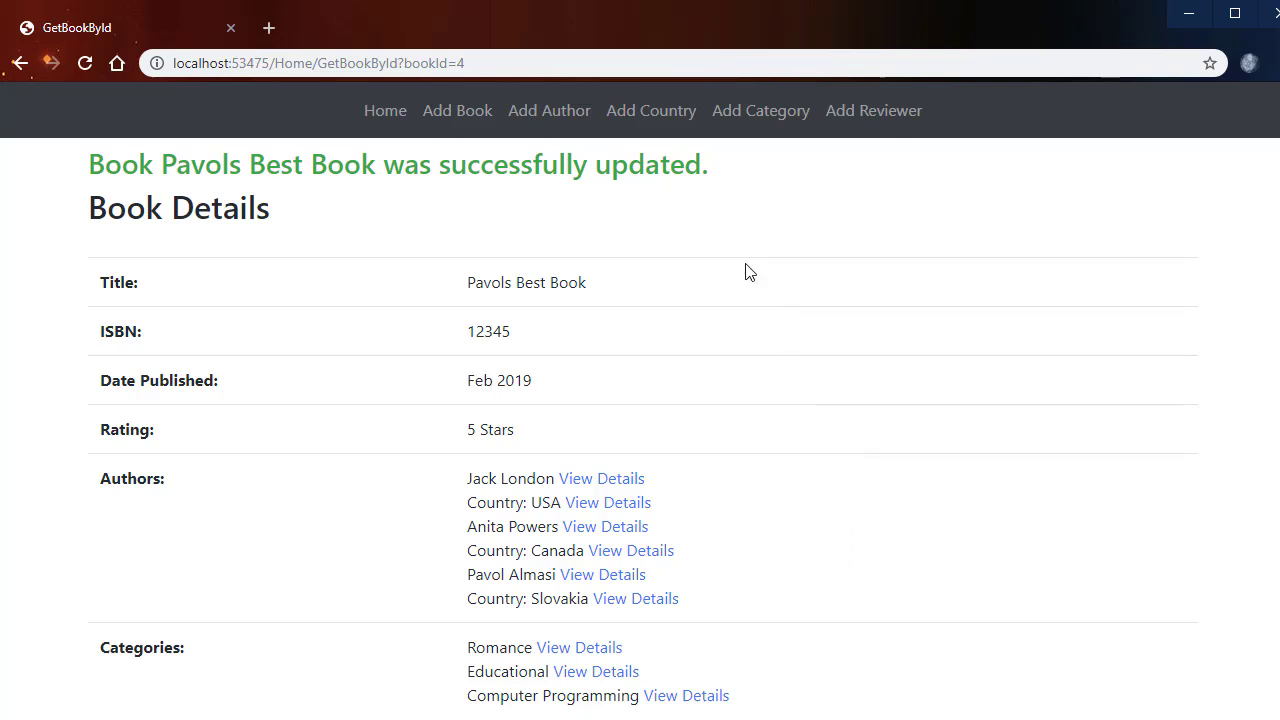
Step: On the Add new Book form, select three authors including Jack London and Anita Powers
{"action": "left_click", "coordinate": [450, 110]}
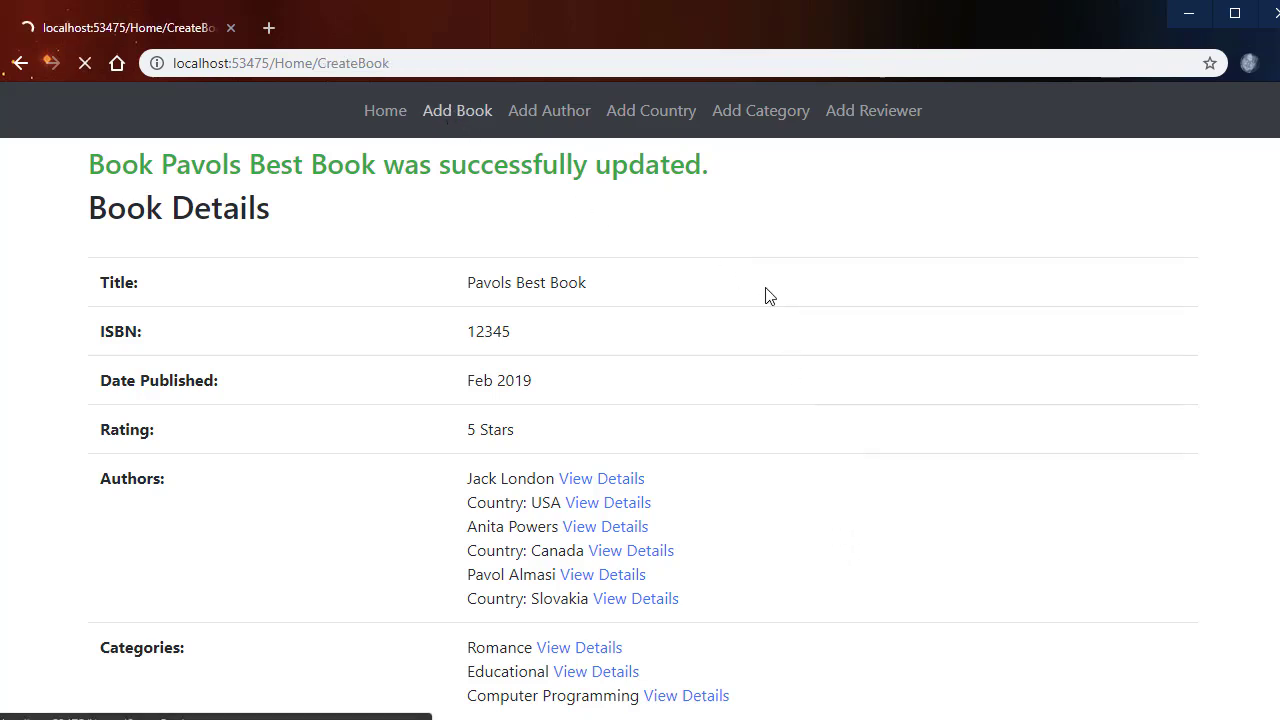
{"action": "left_click", "coordinate": [441, 206]}
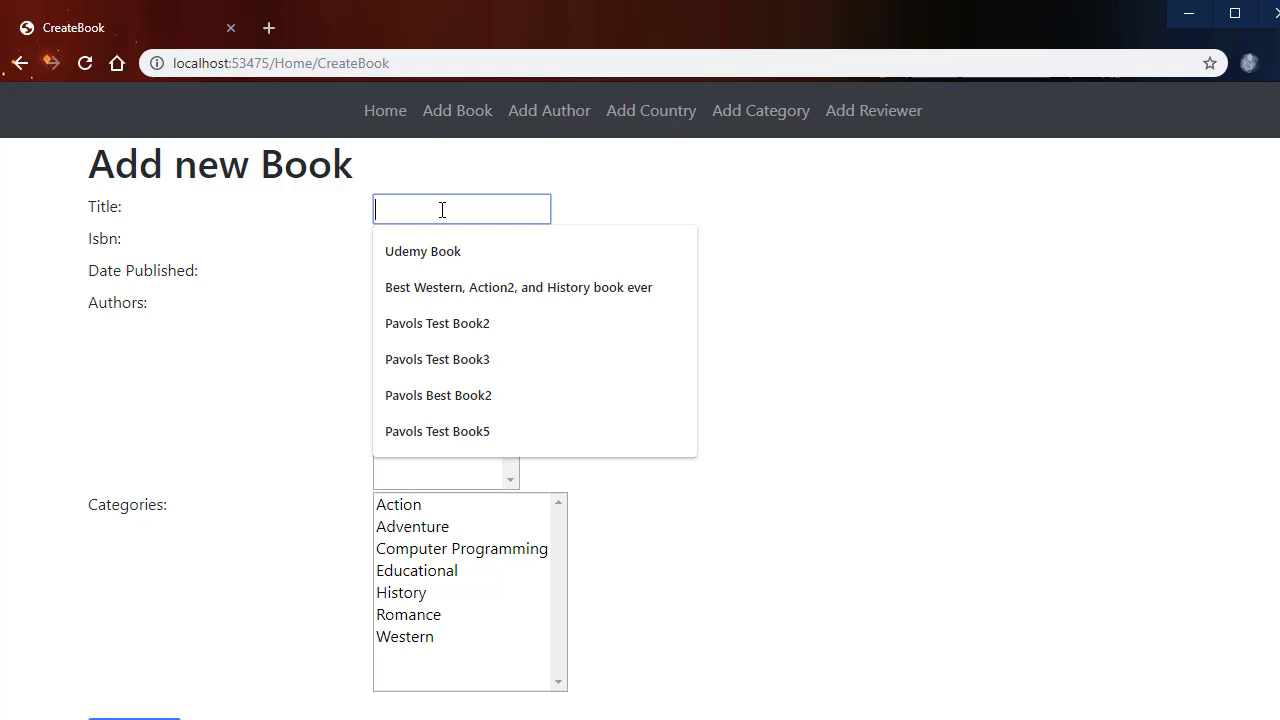
{"action": "left_click", "coordinate": [771, 229]}
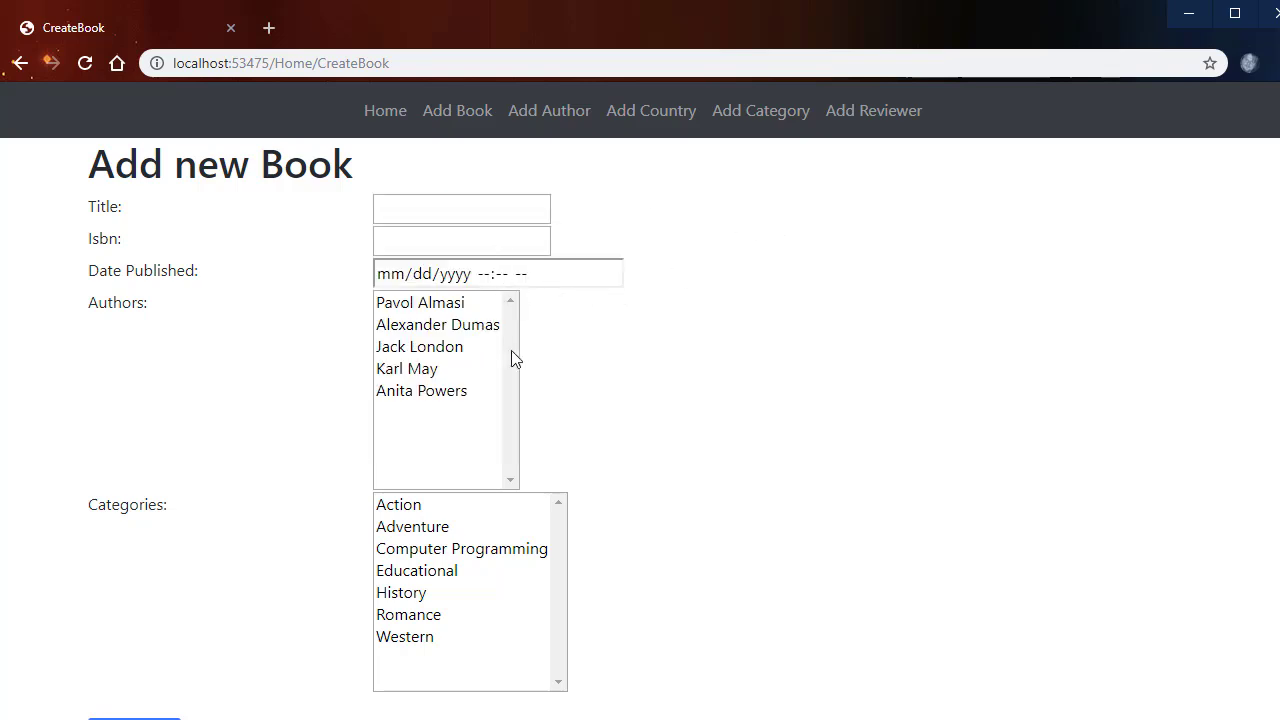
{"action": "left_click", "coordinate": [428, 304]}
{"action": "left_click", "coordinate": [418, 352], "text": "ctrl"}
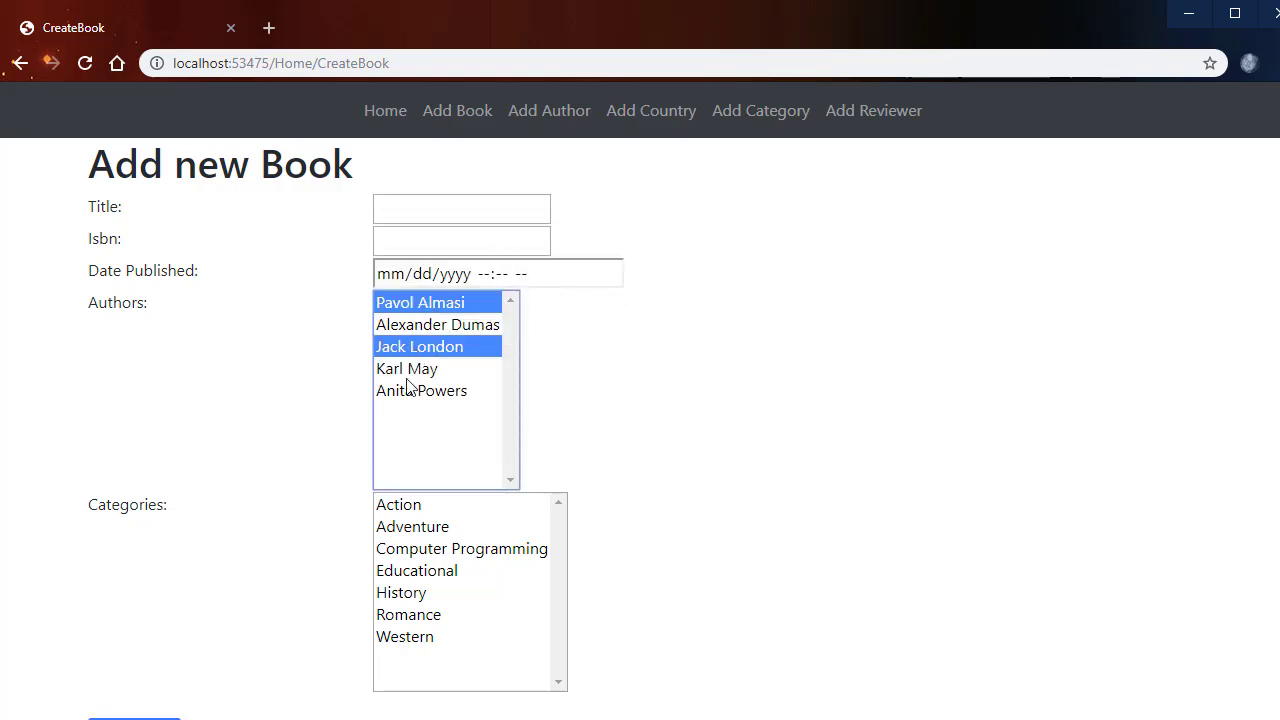
{"action": "left_click", "coordinate": [408, 389], "text": "ctrl"}
Step: Select Adventure, Educational and History as categories, then go to Add New Country
{"action": "left_click", "coordinate": [418, 528]}
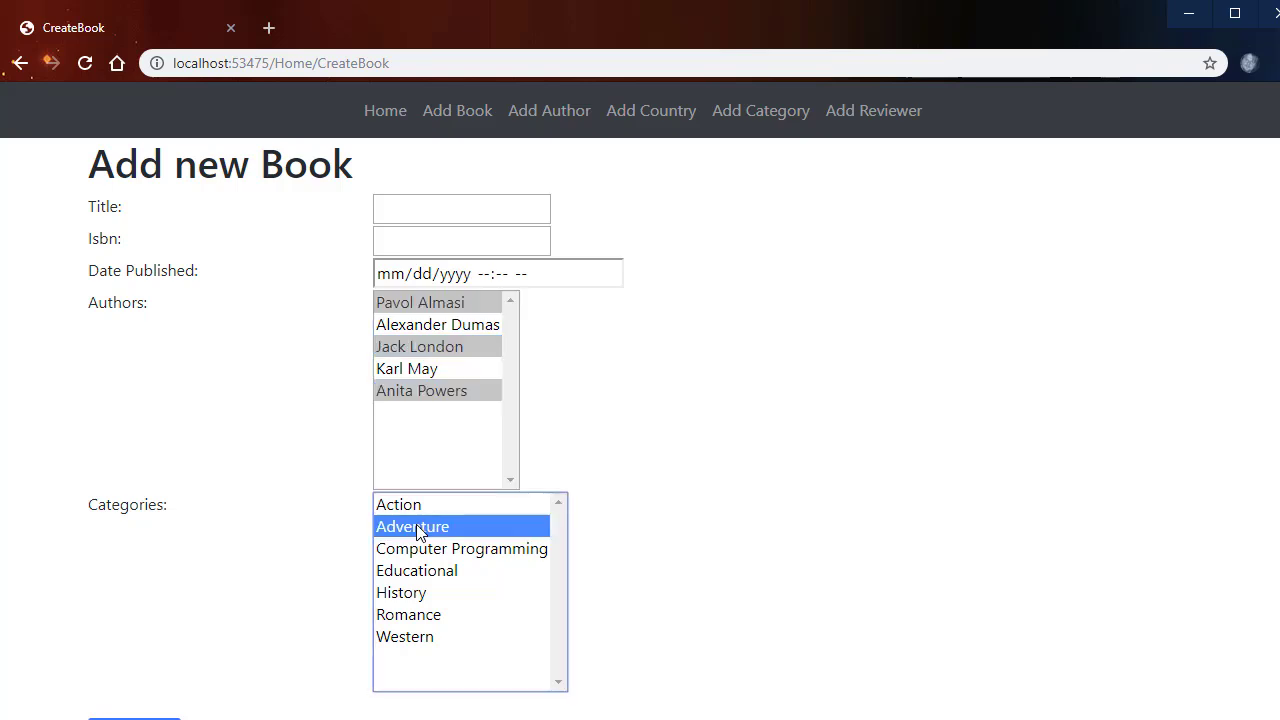
{"action": "left_click", "coordinate": [418, 572], "text": "ctrl"}
{"action": "left_click", "coordinate": [412, 596], "text": "ctrl"}
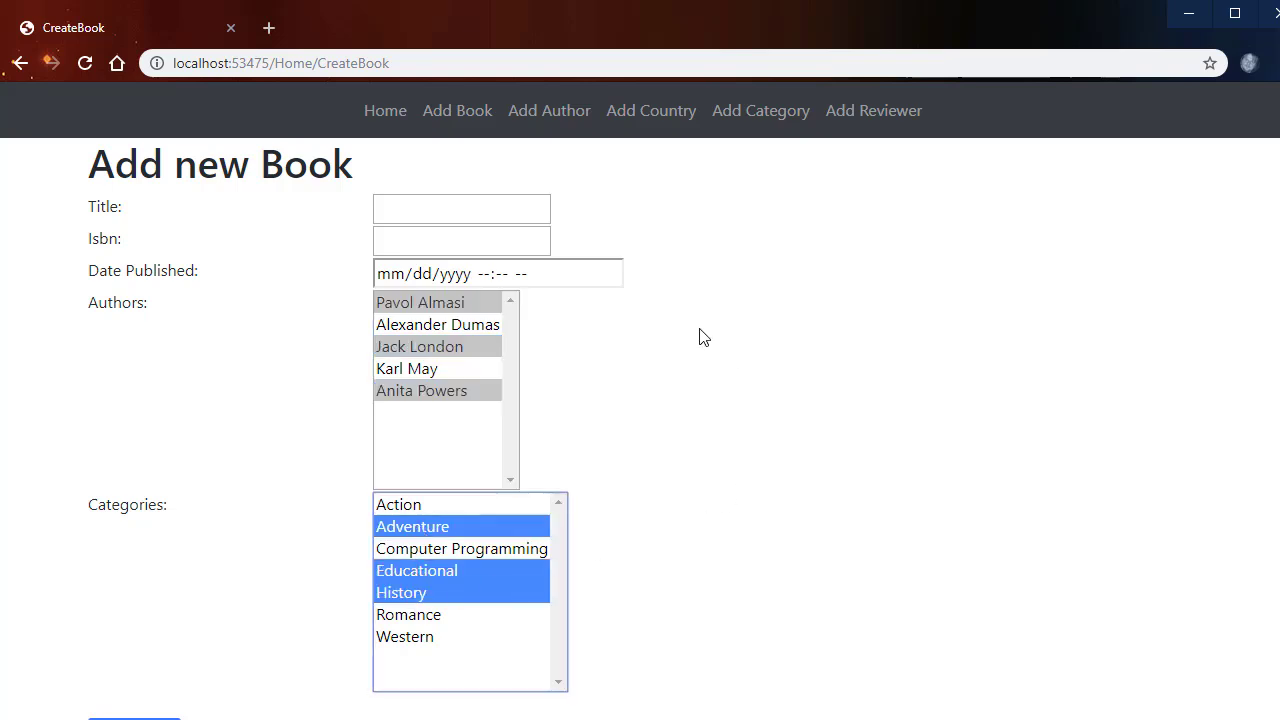
{"action": "left_click", "coordinate": [651, 112]}
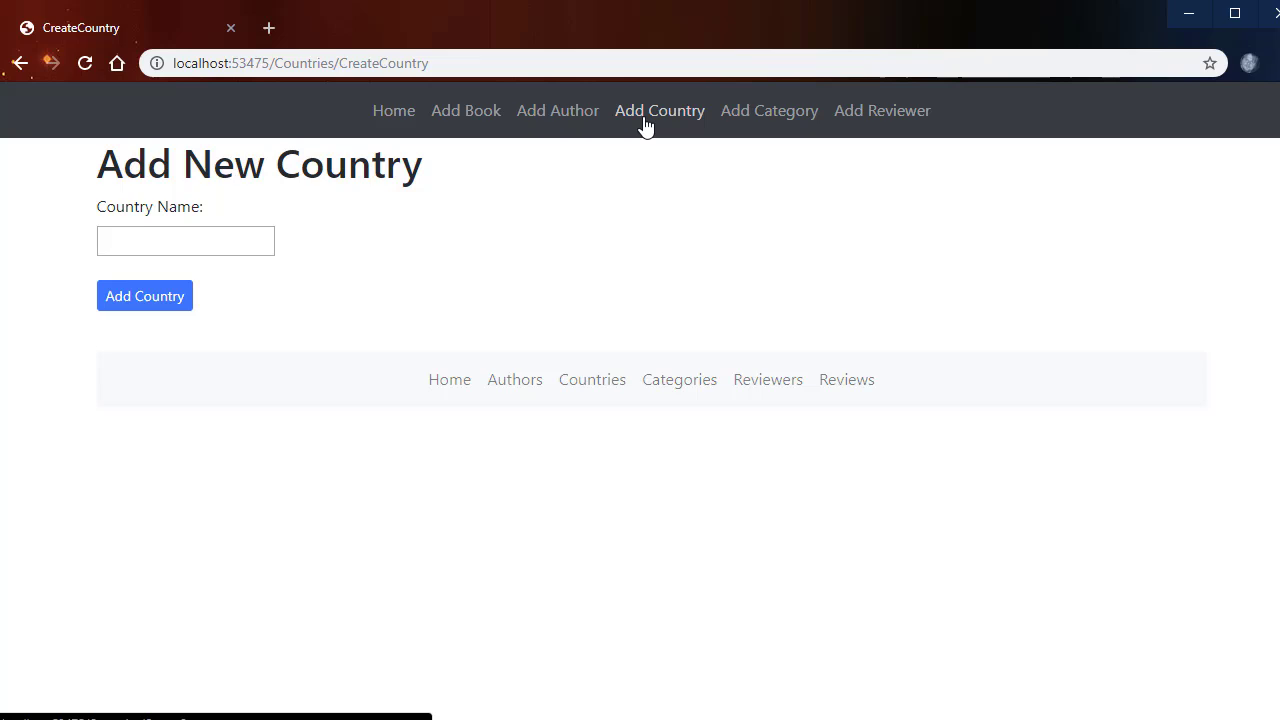
Step: Preview the Add Category, Reviewer and Author forms, check country choices, then list all authors
{"action": "left_click", "coordinate": [776, 118]}
{"action": "left_click", "coordinate": [866, 122]}
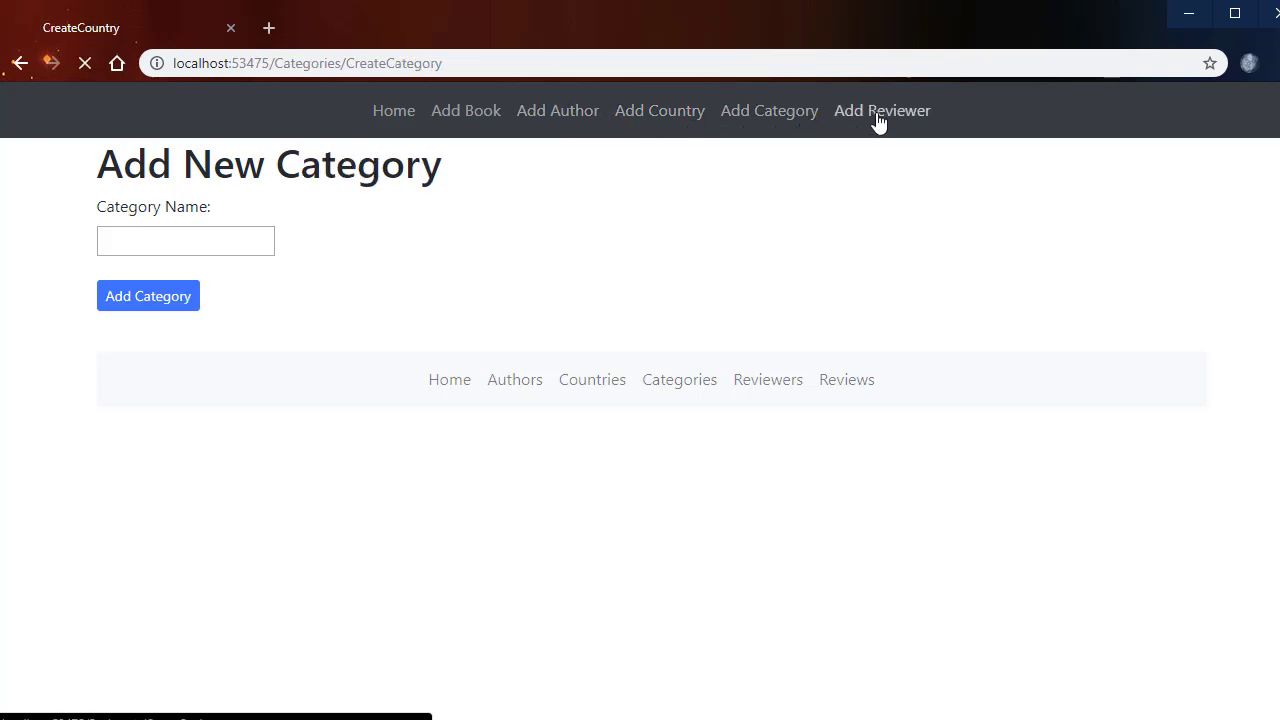
{"action": "left_click", "coordinate": [548, 118]}
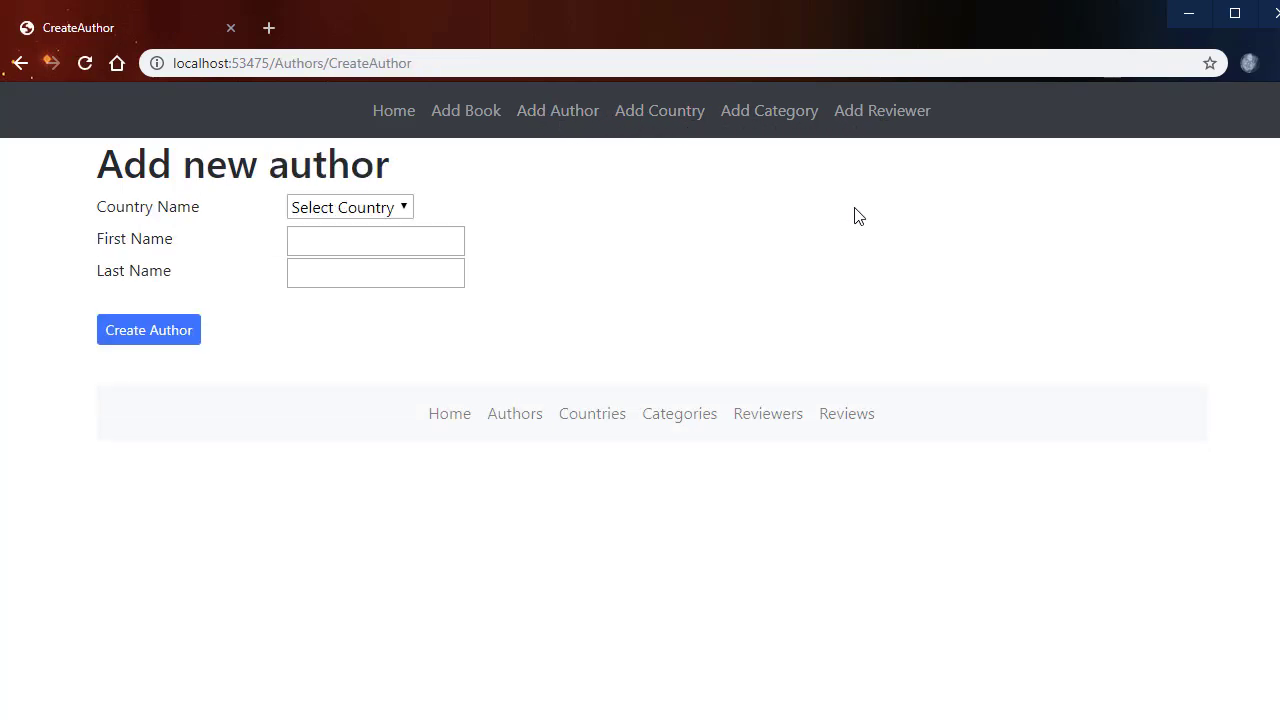
{"action": "left_click", "coordinate": [404, 208]}
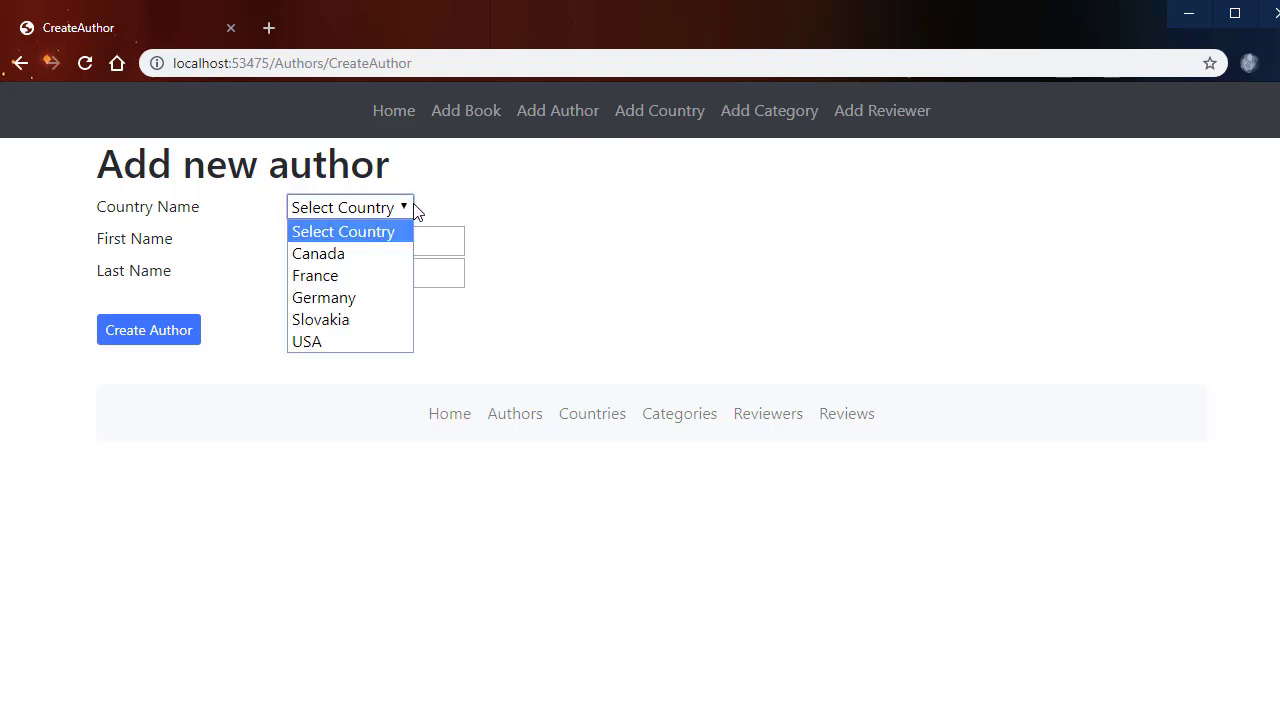
{"action": "left_click", "coordinate": [474, 194]}
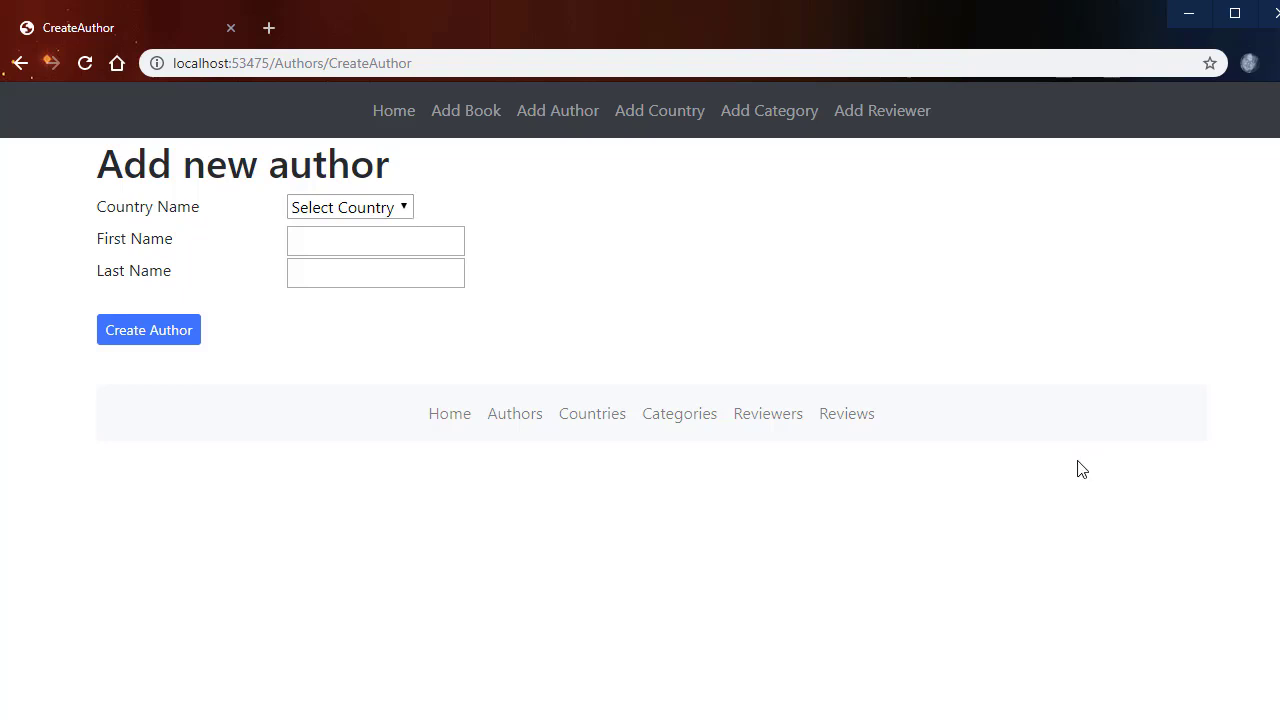
{"action": "left_click", "coordinate": [515, 422]}
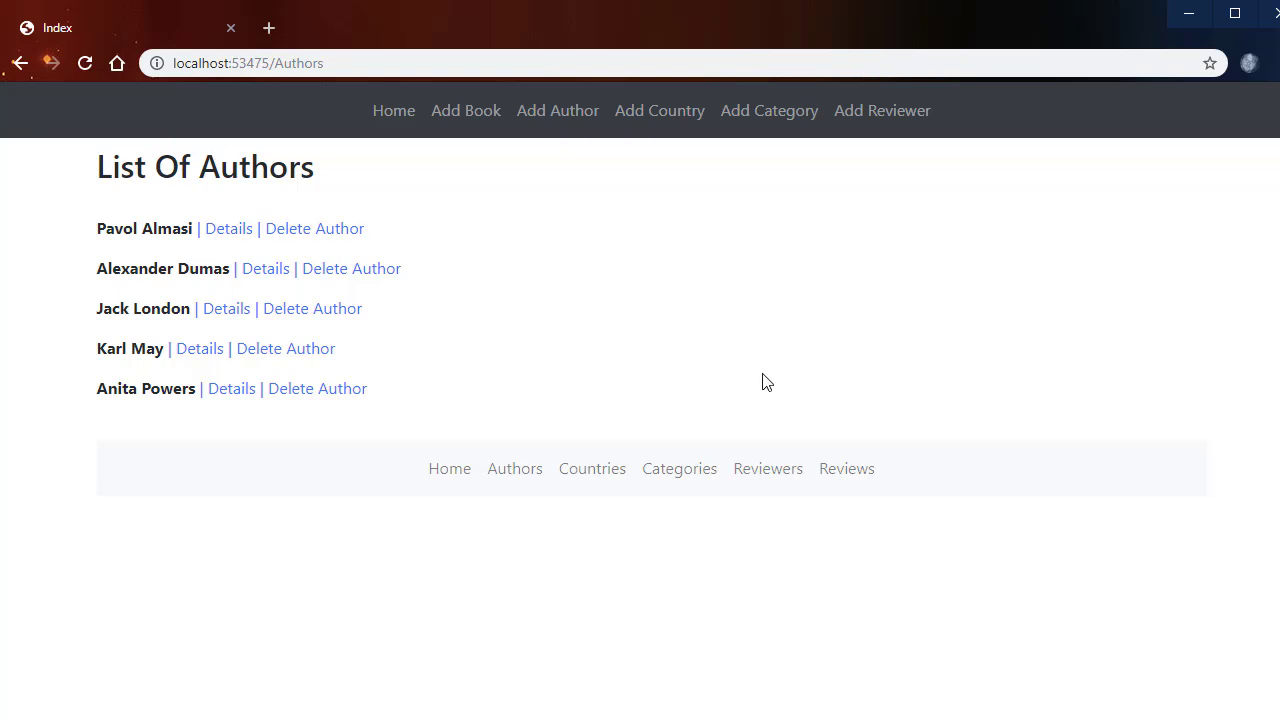
Step: View the Reviewers and Categories lists, then return to the All Books home page
{"action": "left_click", "coordinate": [775, 470]}
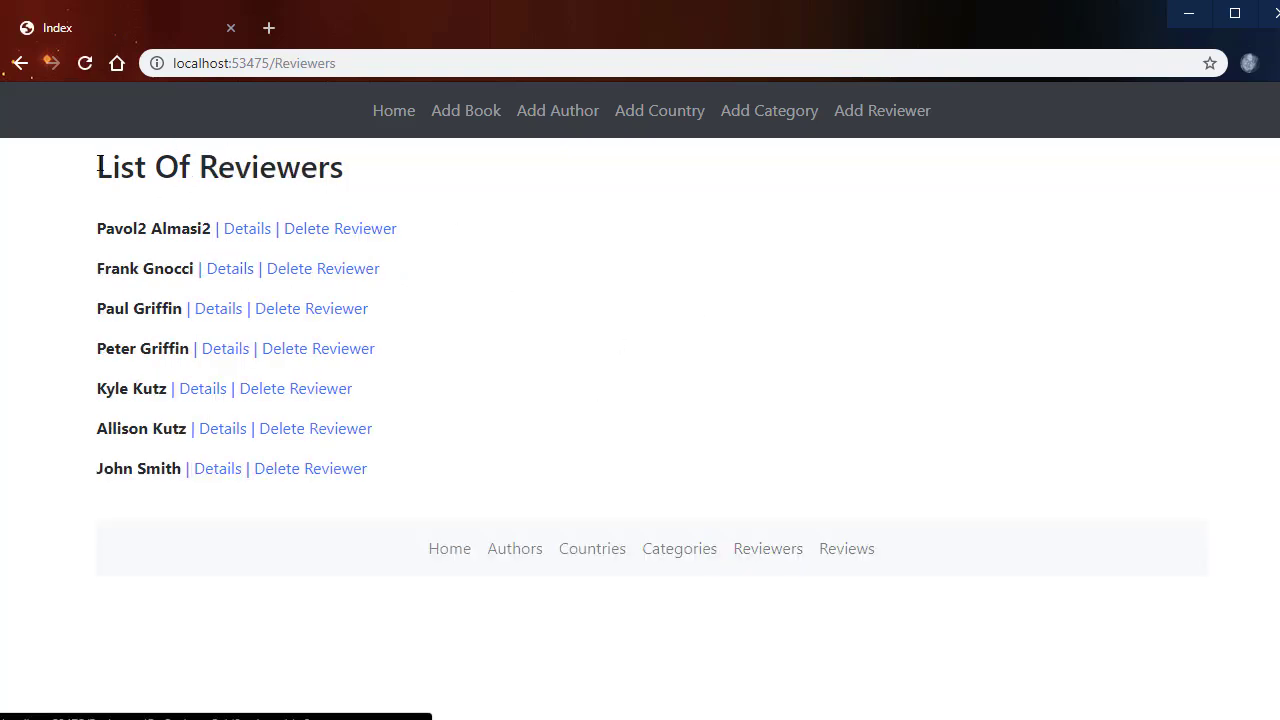
{"action": "left_click", "coordinate": [686, 550]}
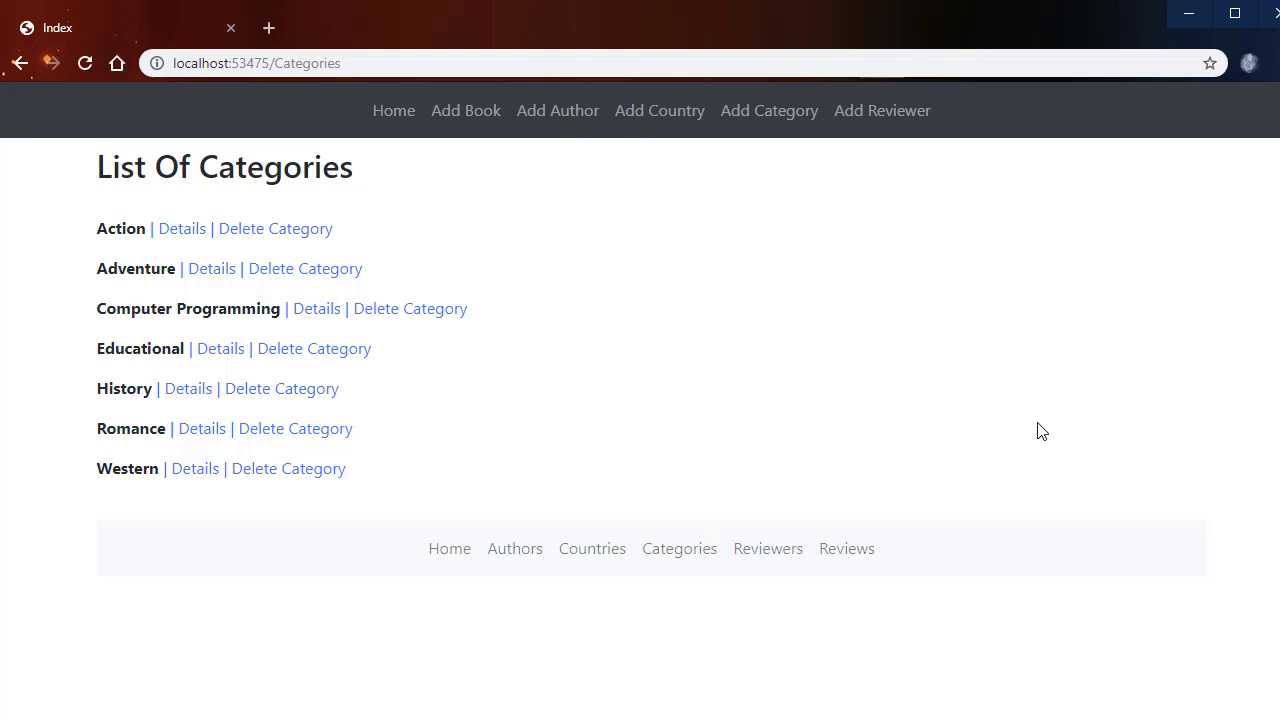
{"action": "left_click", "coordinate": [393, 112]}
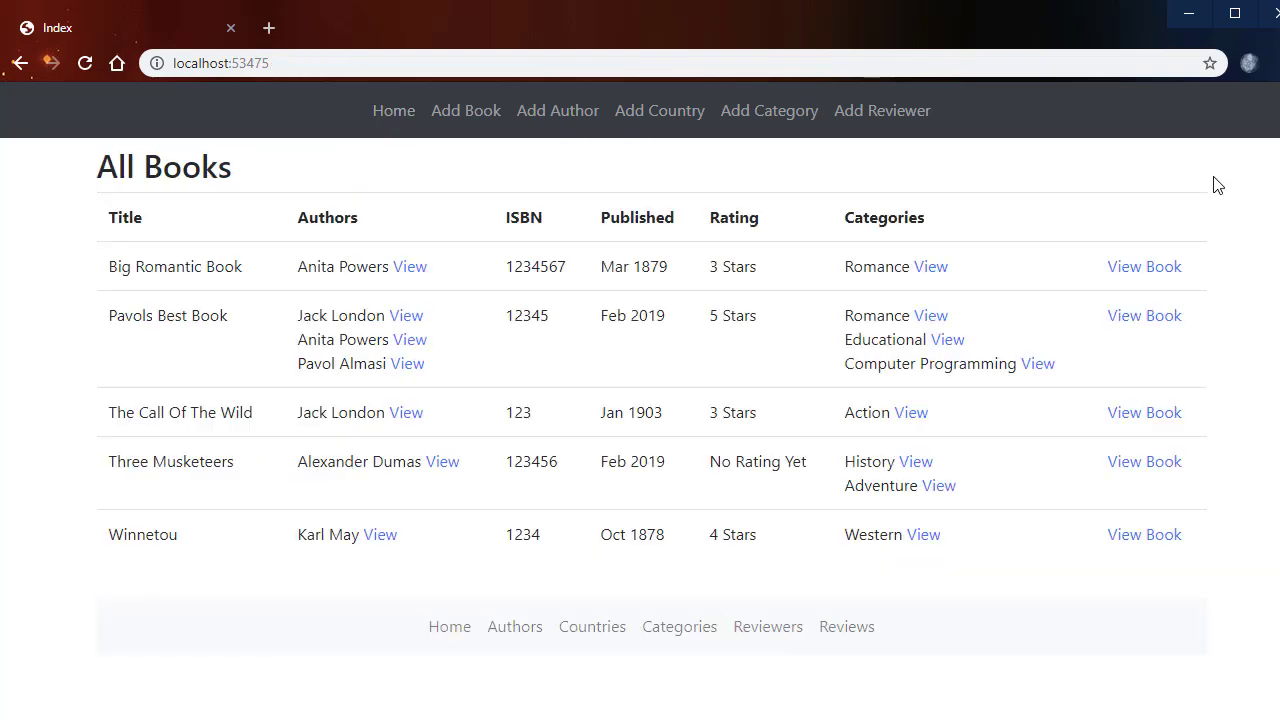